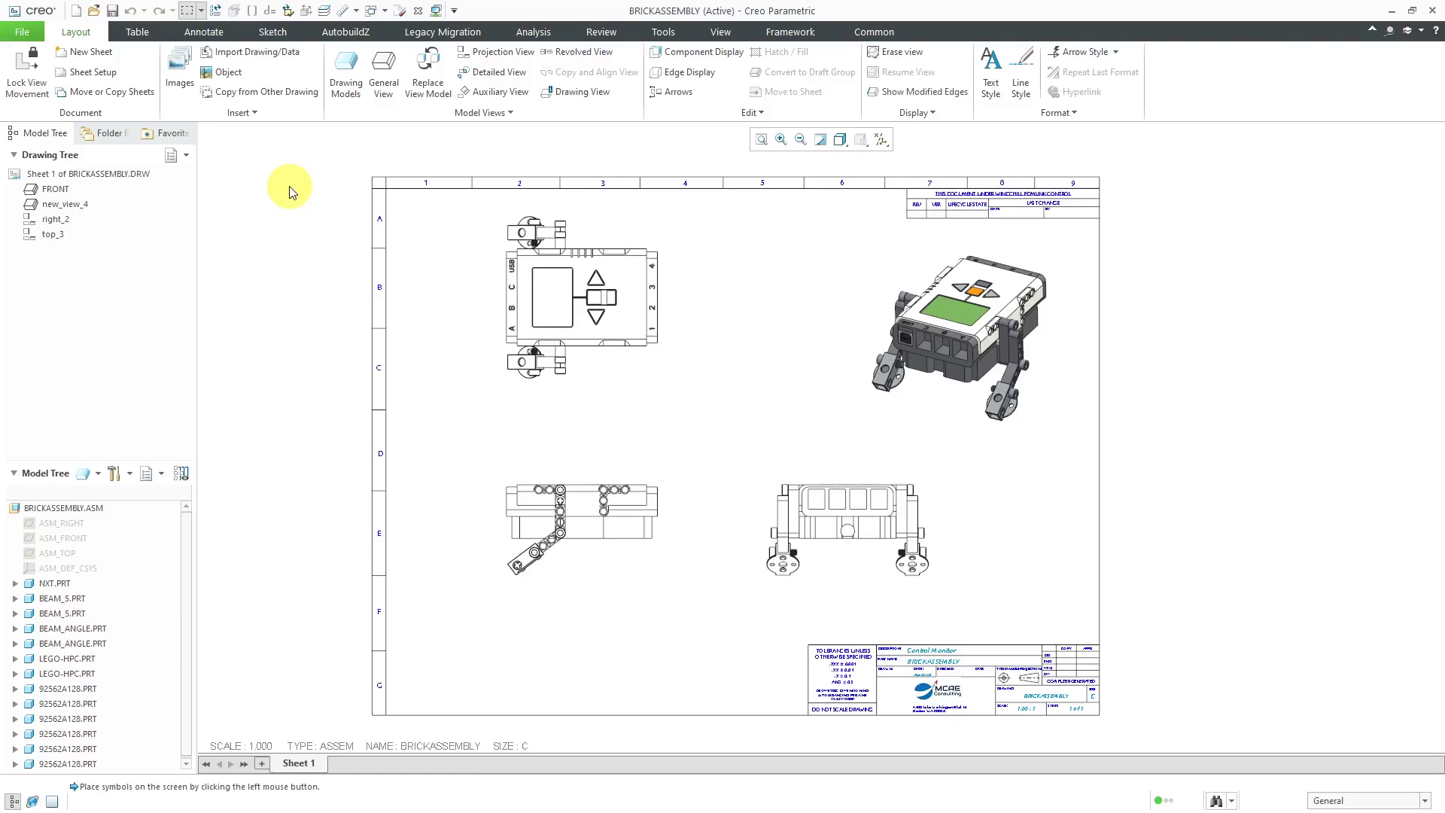
# Show the Symbol dropdown choices on the Annotate tab of the BRICKASSEMBLY drawing.
pyautogui.click(203, 31)
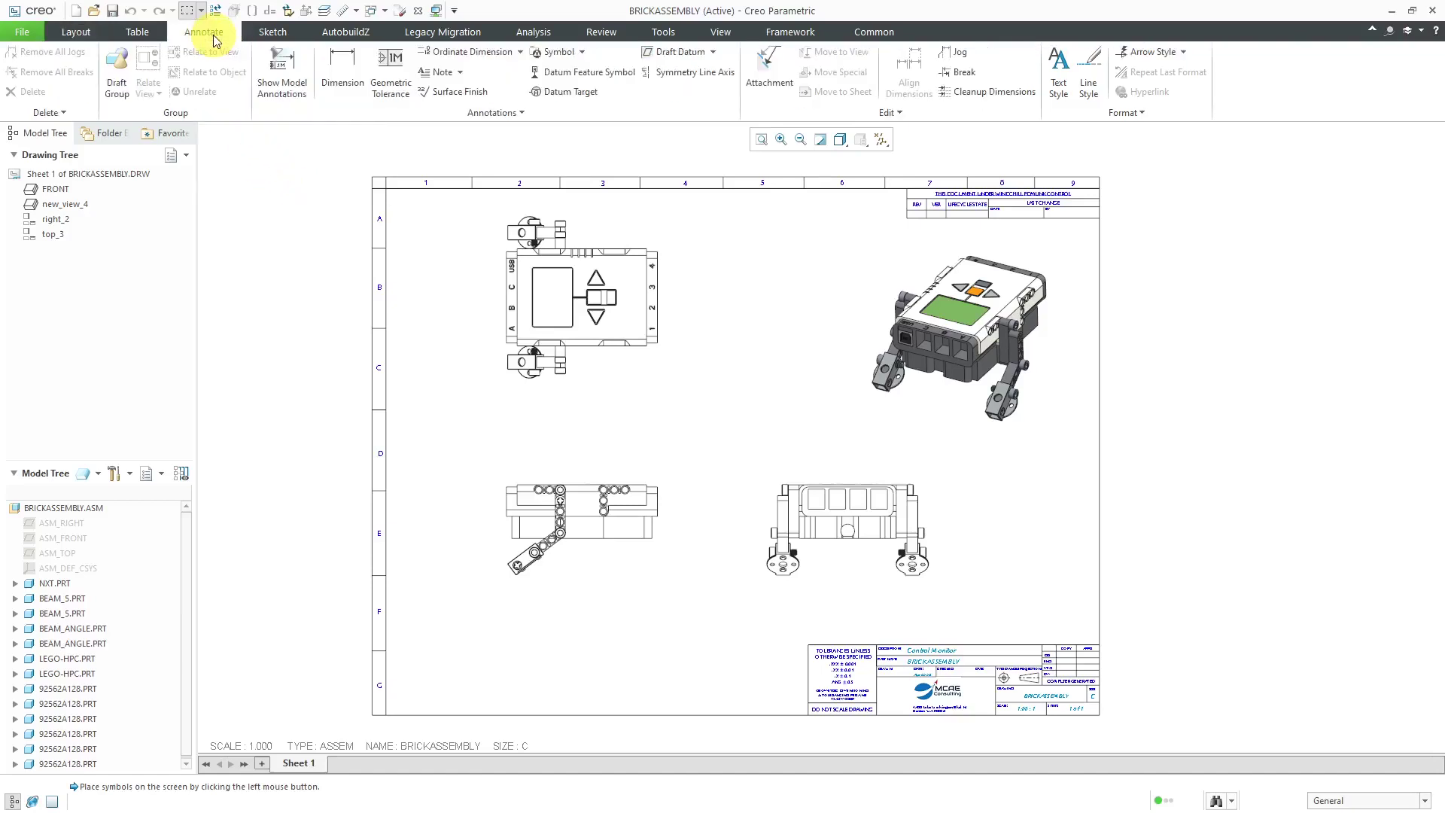
pyautogui.click(584, 53)
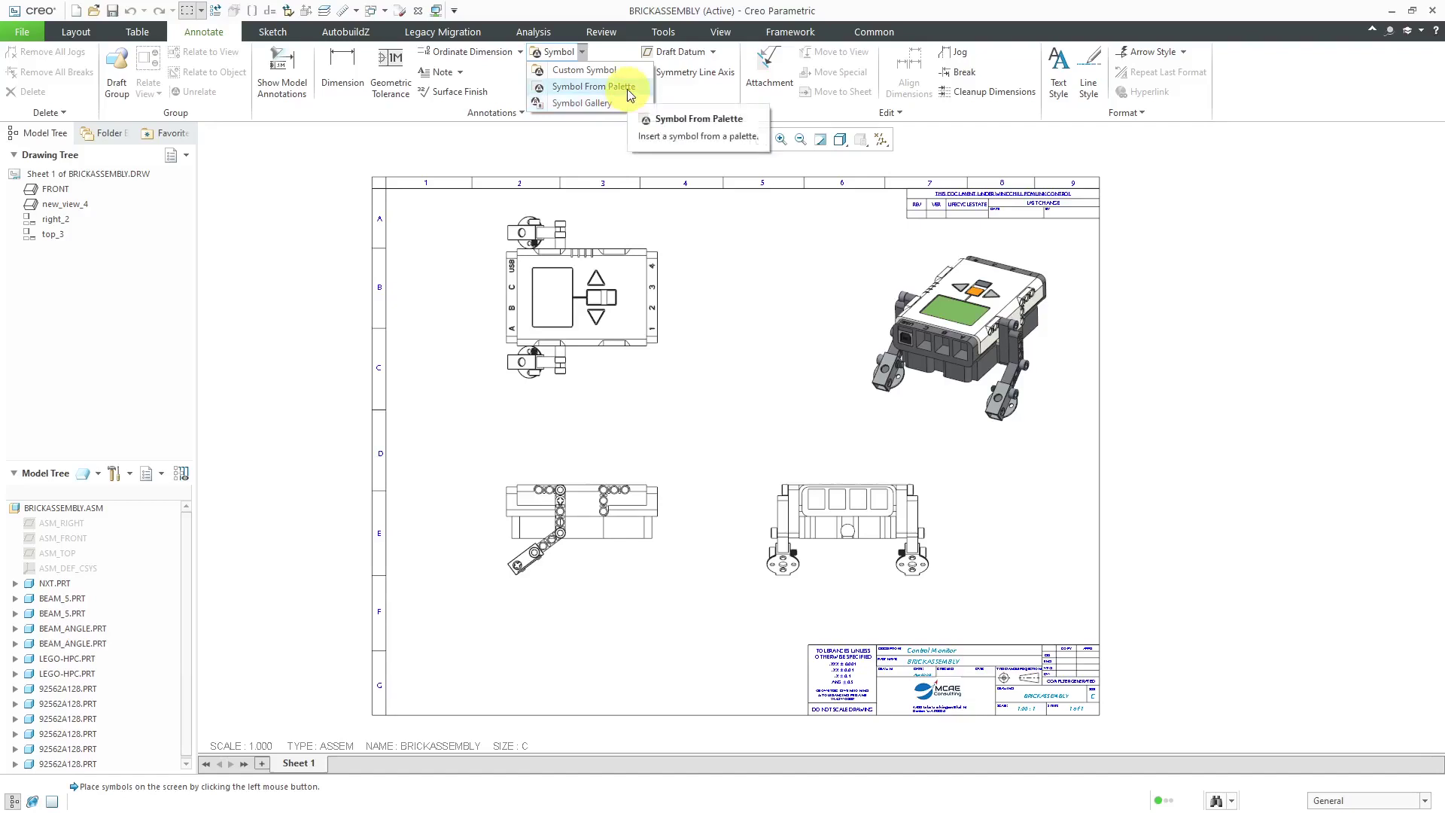
# Open the draw_symbol_palette_mcae palette via Symbol From Palette and zoom into its Free attachment symbols.
pyautogui.click(628, 88)
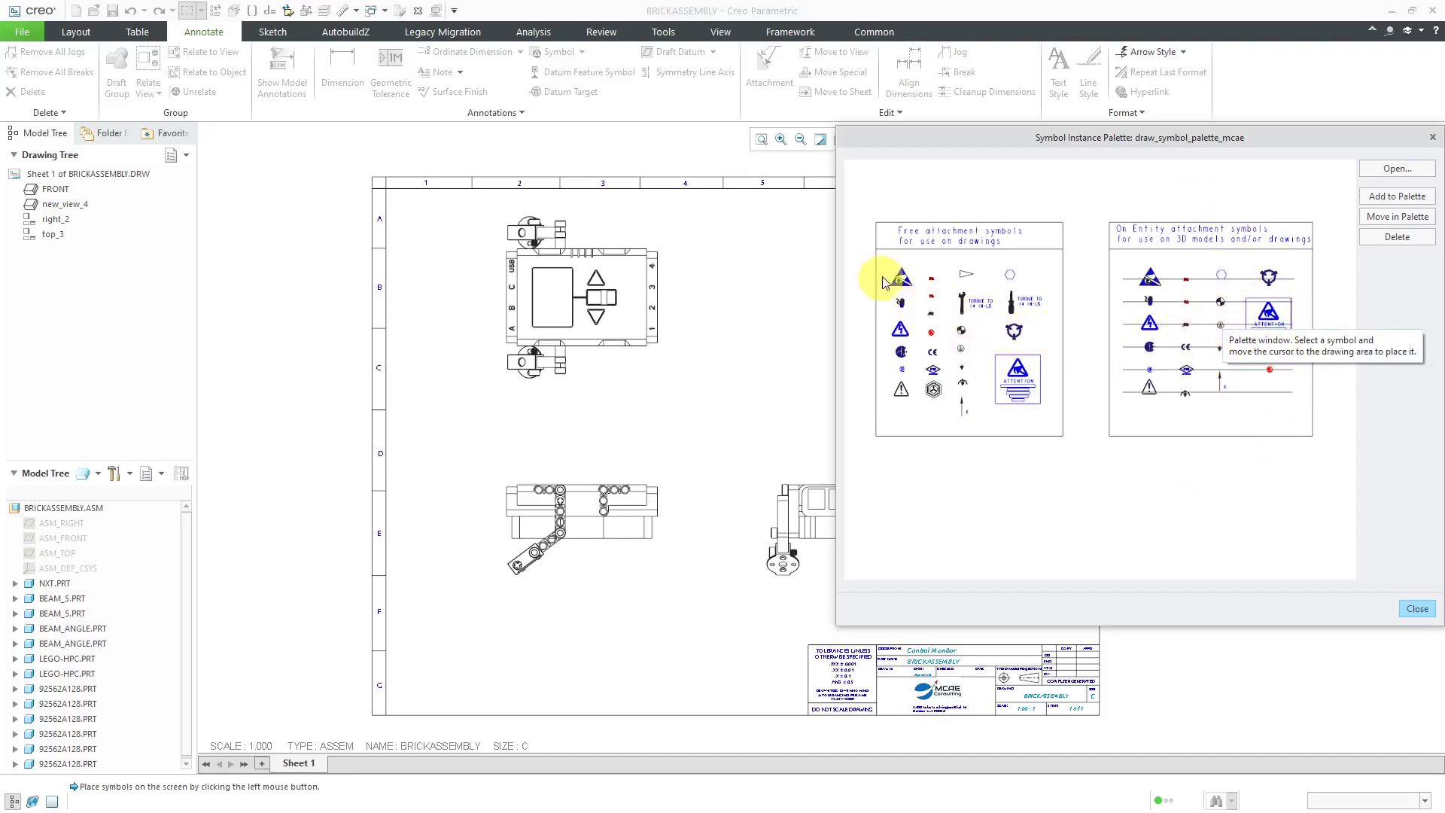
pyautogui.scroll(-5, 877, 280)
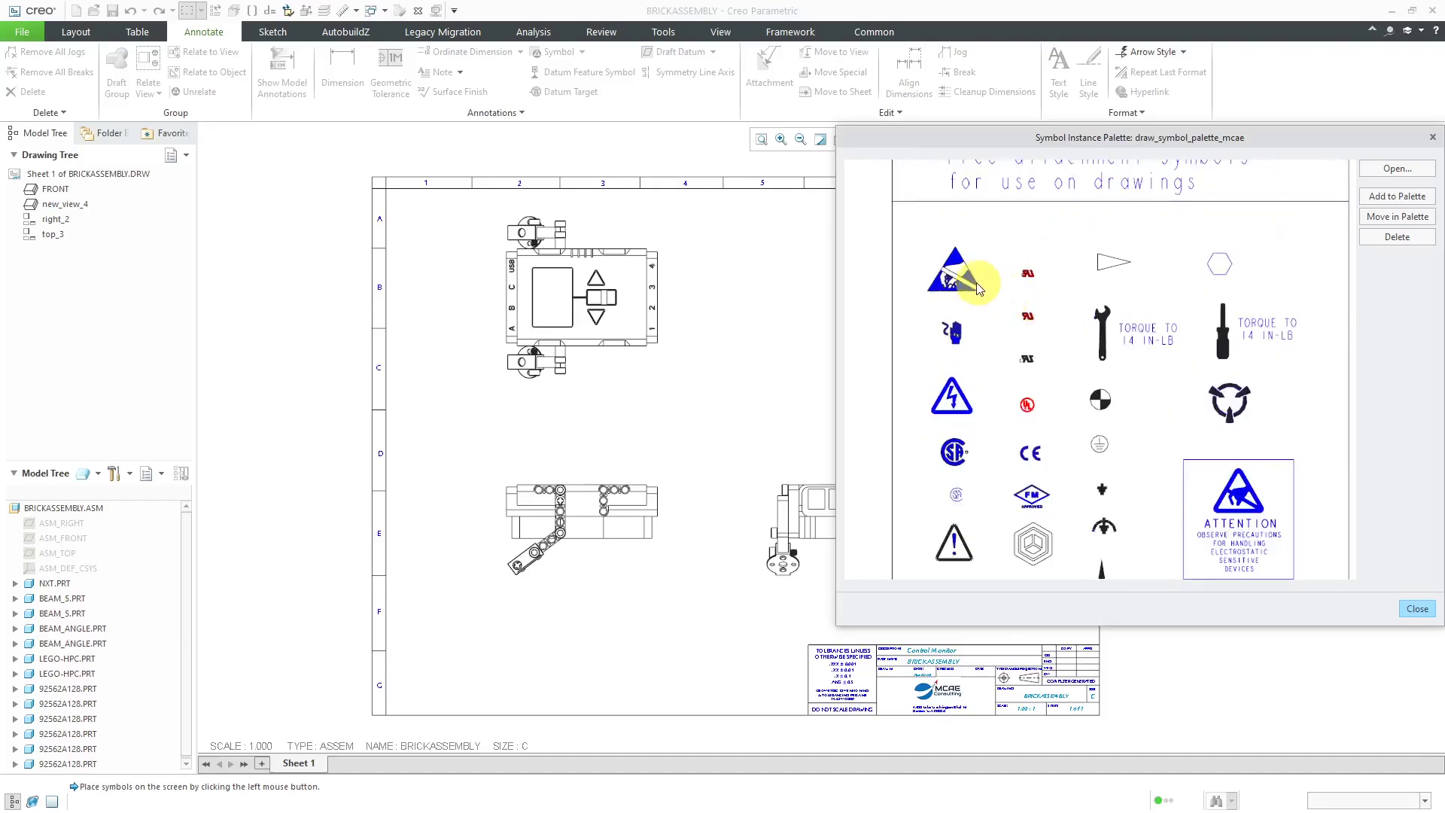
# Place the ESD warning symbol on the brick's top view and close the palette.
pyautogui.click(957, 272)
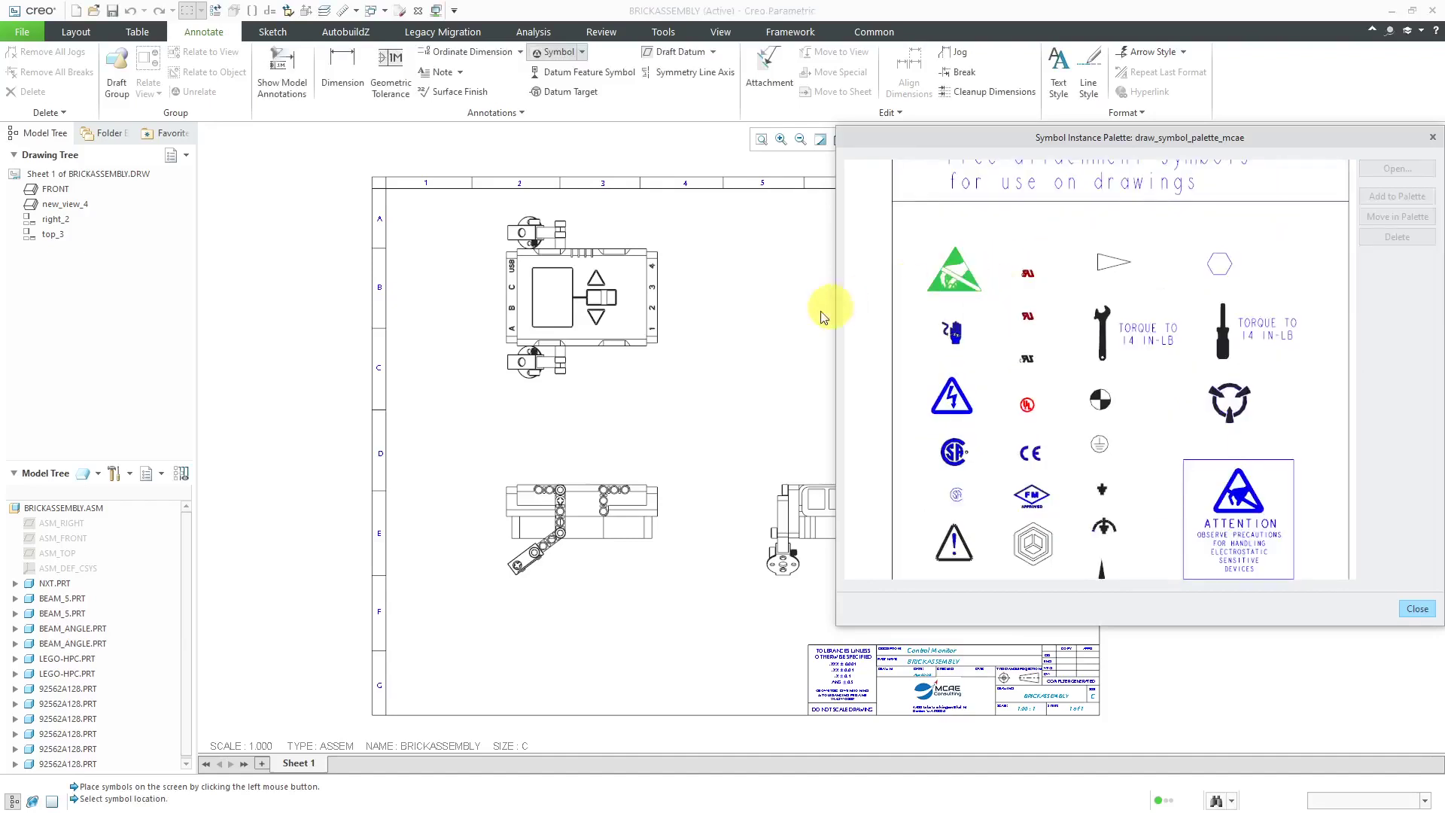
pyautogui.scroll(-3, 749, 327)
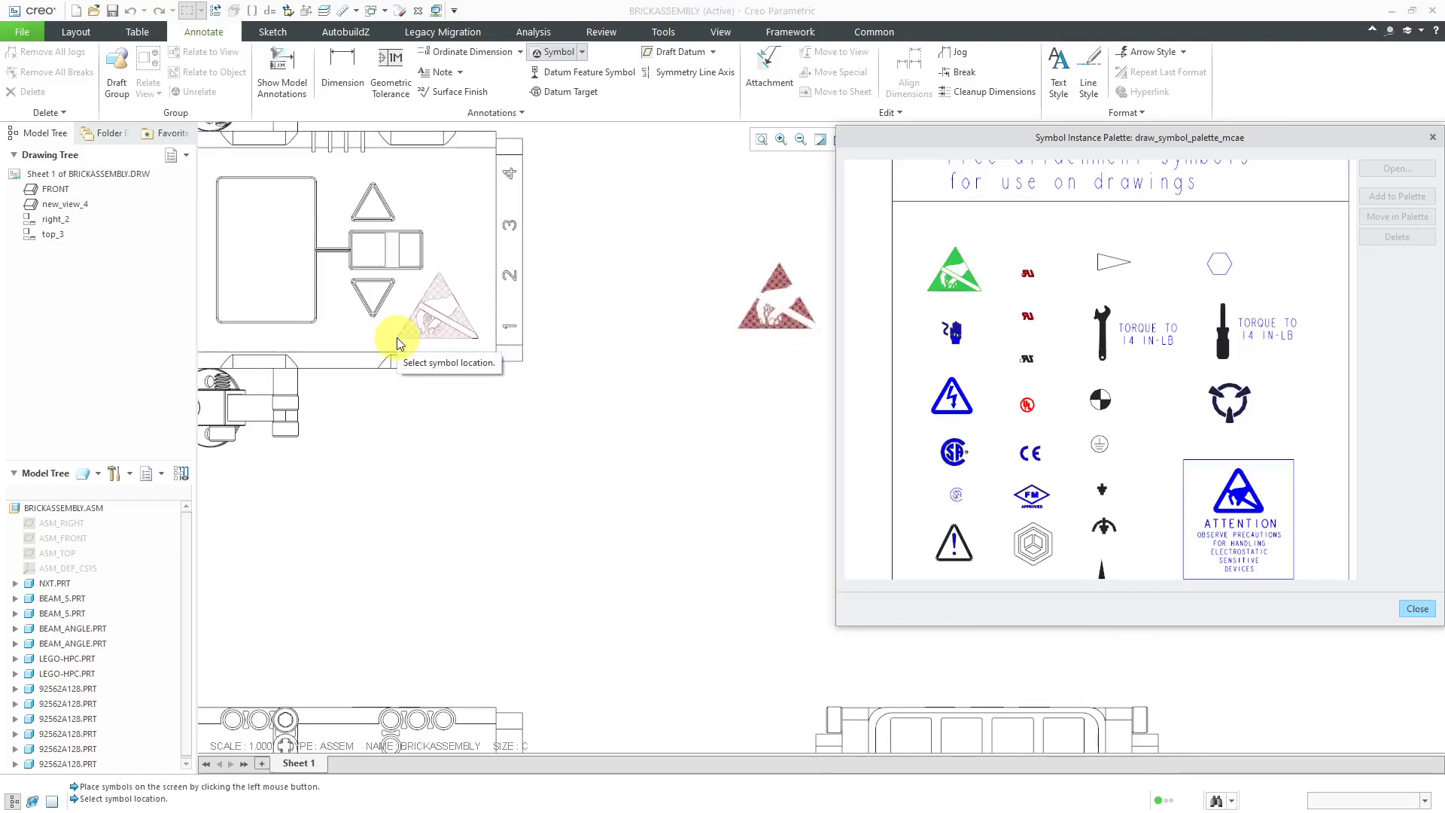
pyautogui.click(398, 341)
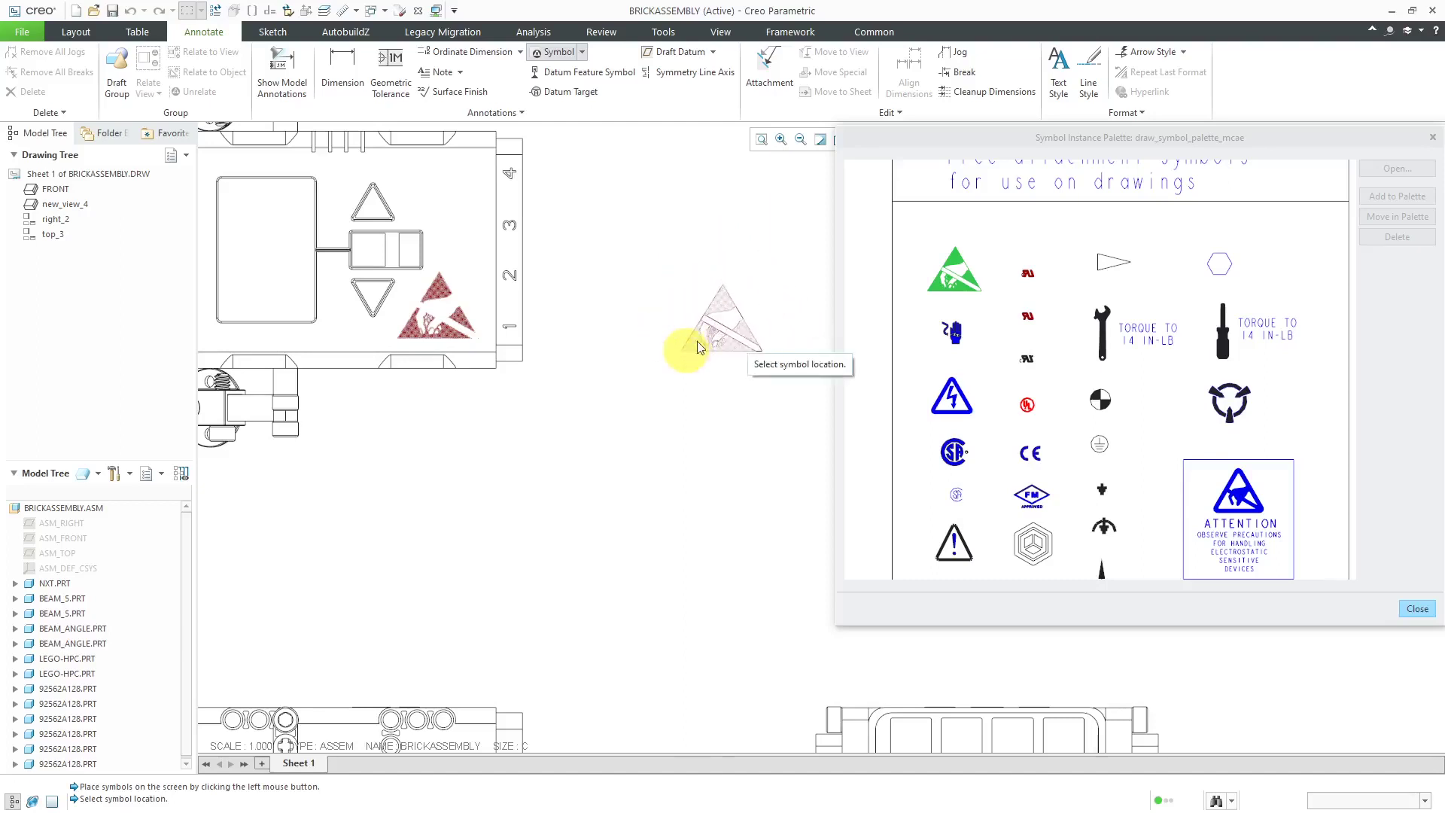
pyautogui.click(1418, 609)
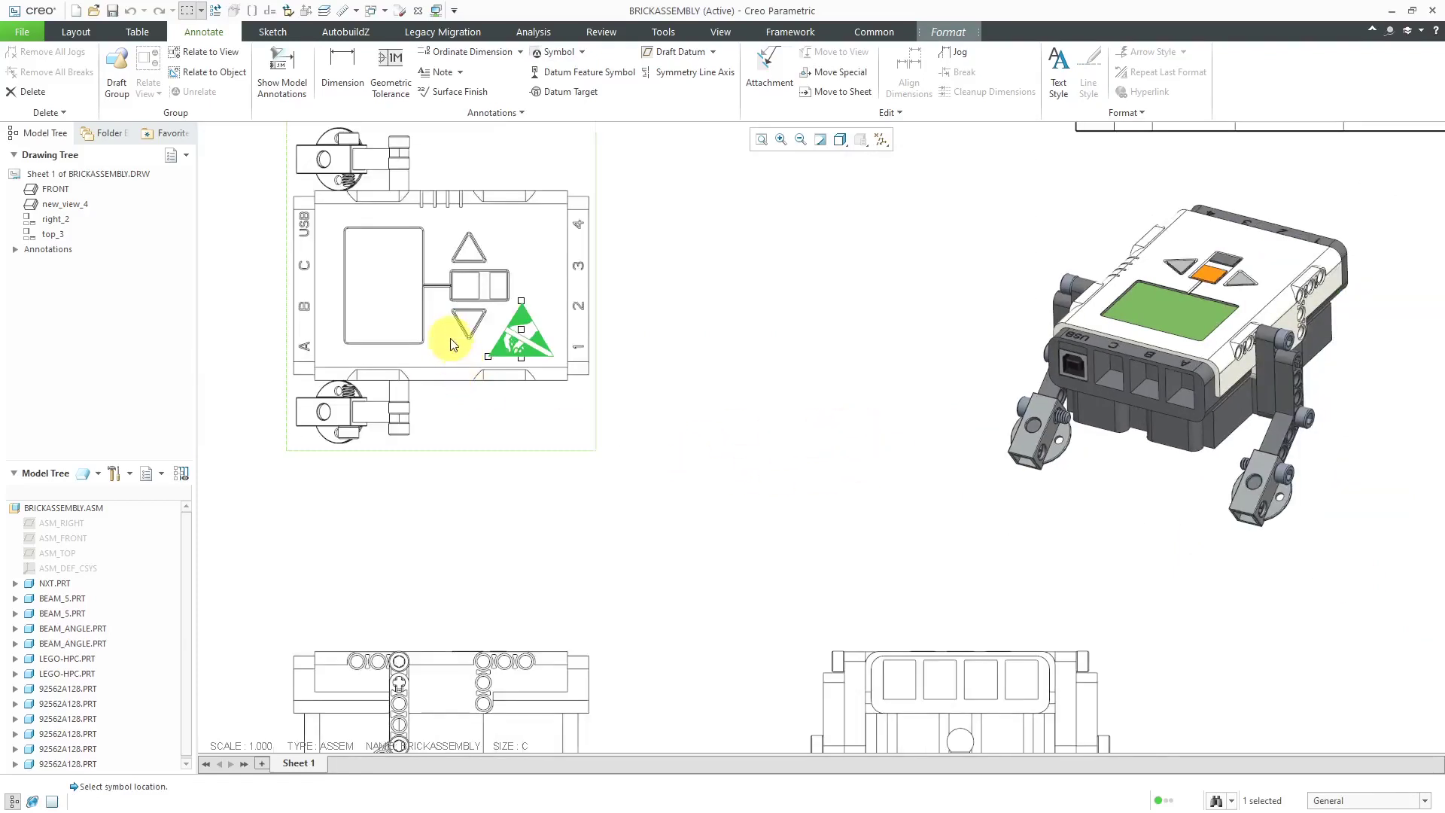
# Drag the ESD symbol into the top view's lower-right corner and shrink it with its handles.
pyautogui.scroll(3, 452, 332)
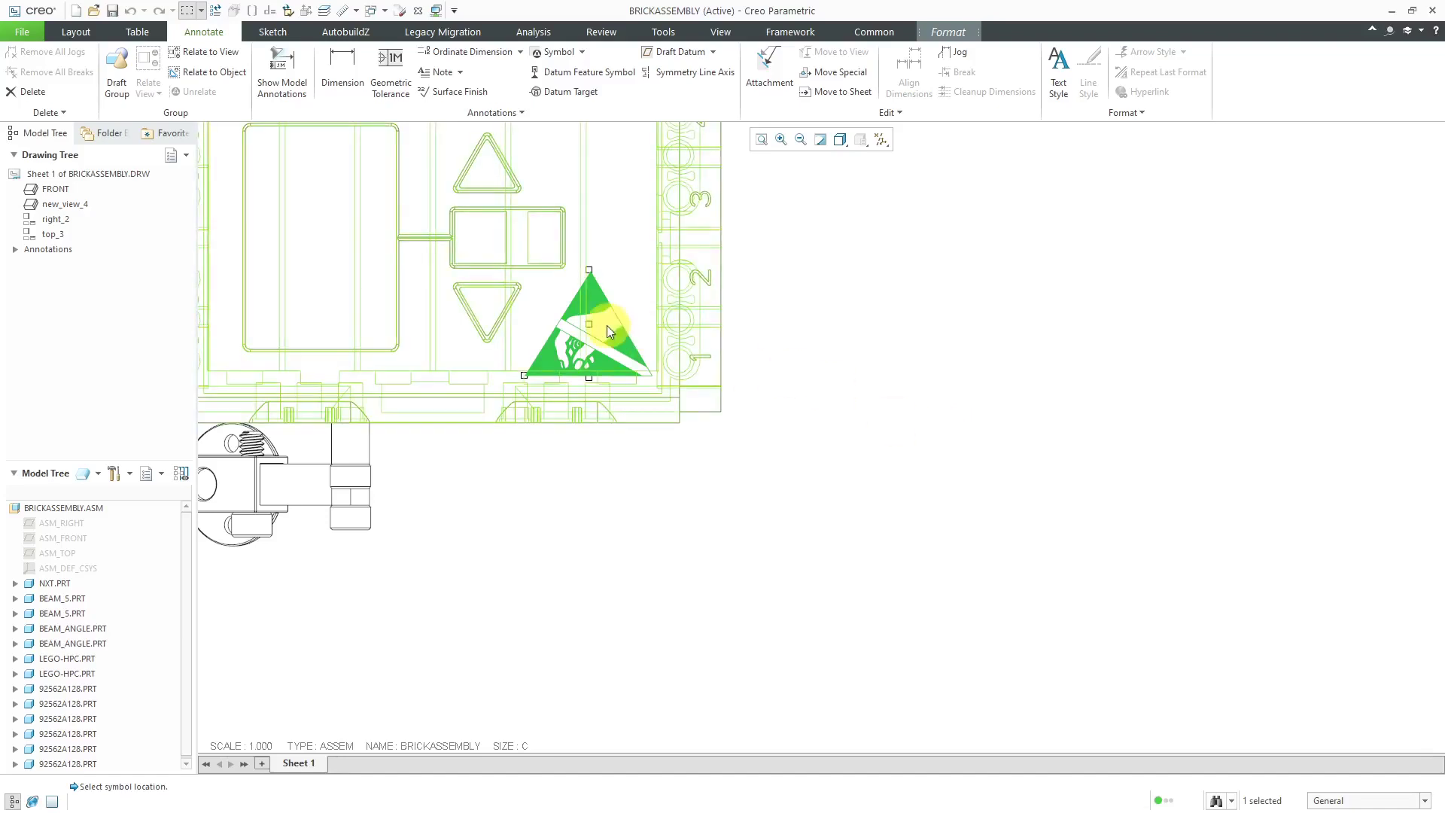
pyautogui.moveTo(593, 326); pyautogui.dragTo(613, 344)
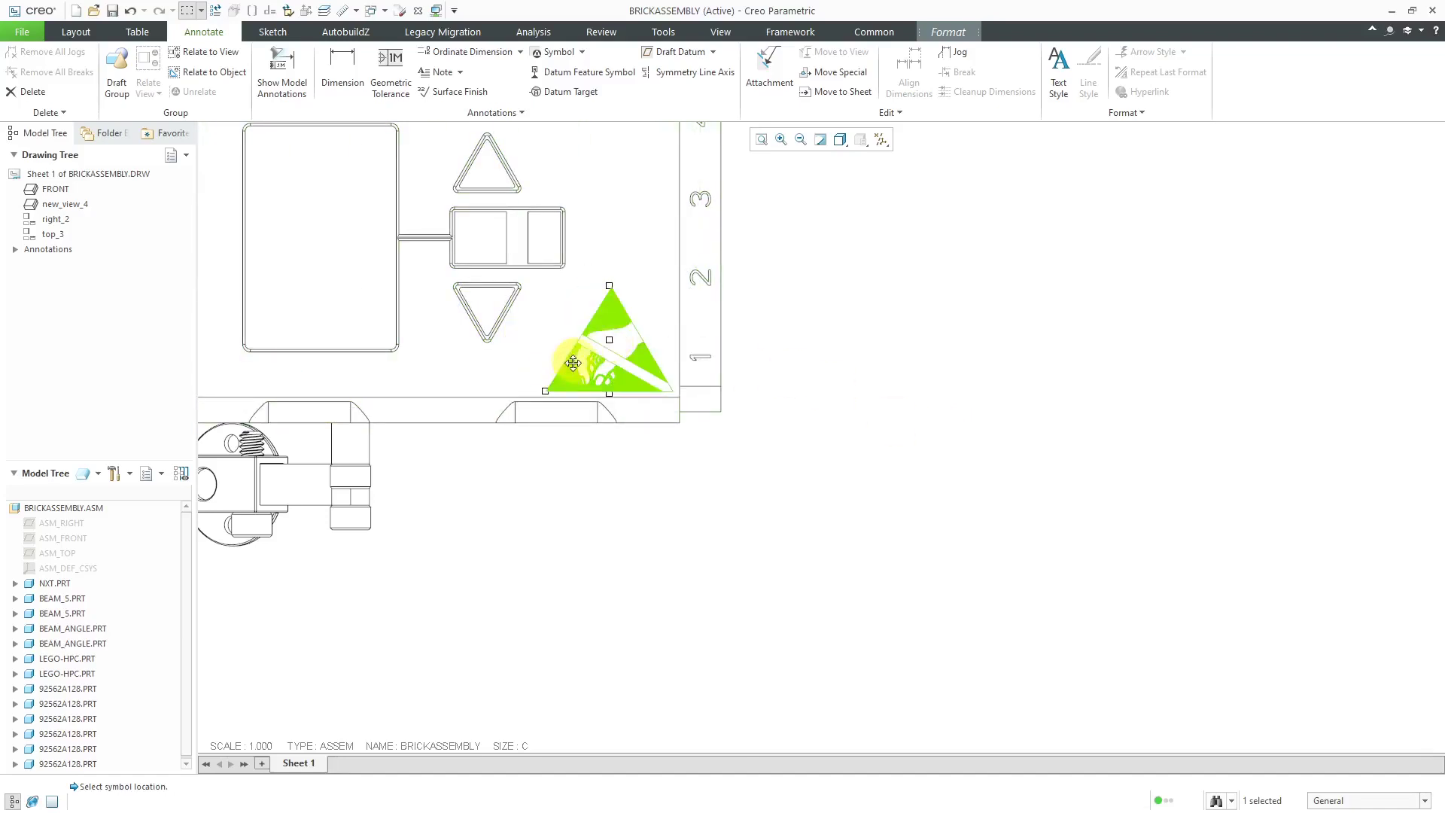
pyautogui.moveTo(546, 389); pyautogui.dragTo(532, 376)
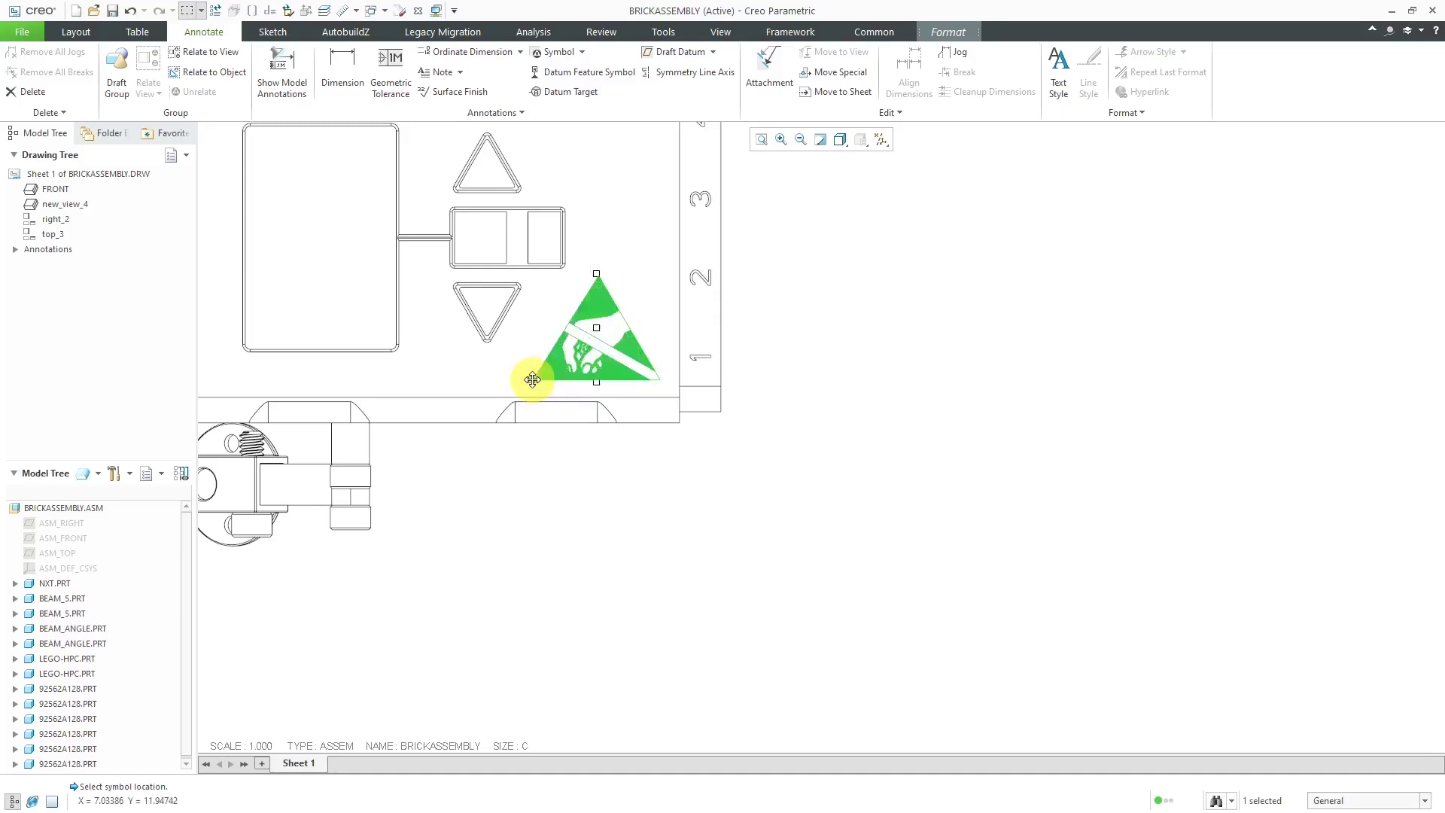
pyautogui.moveTo(598, 277); pyautogui.dragTo(592, 312)
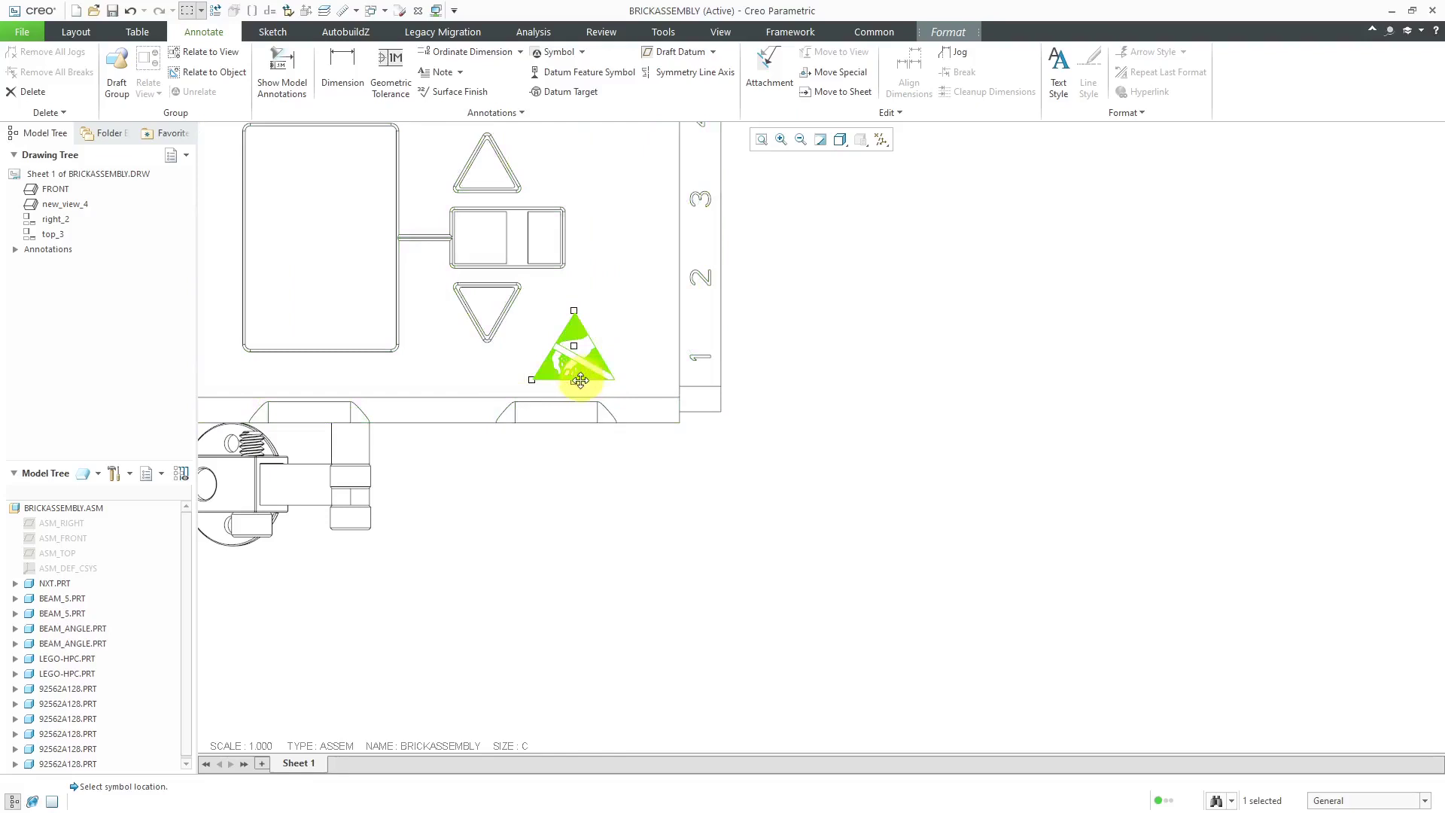
pyautogui.moveTo(576, 381)
pyautogui.mouseDown()
pyautogui.moveTo(570, 416)
pyautogui.moveTo(578, 383)
pyautogui.mouseUp()
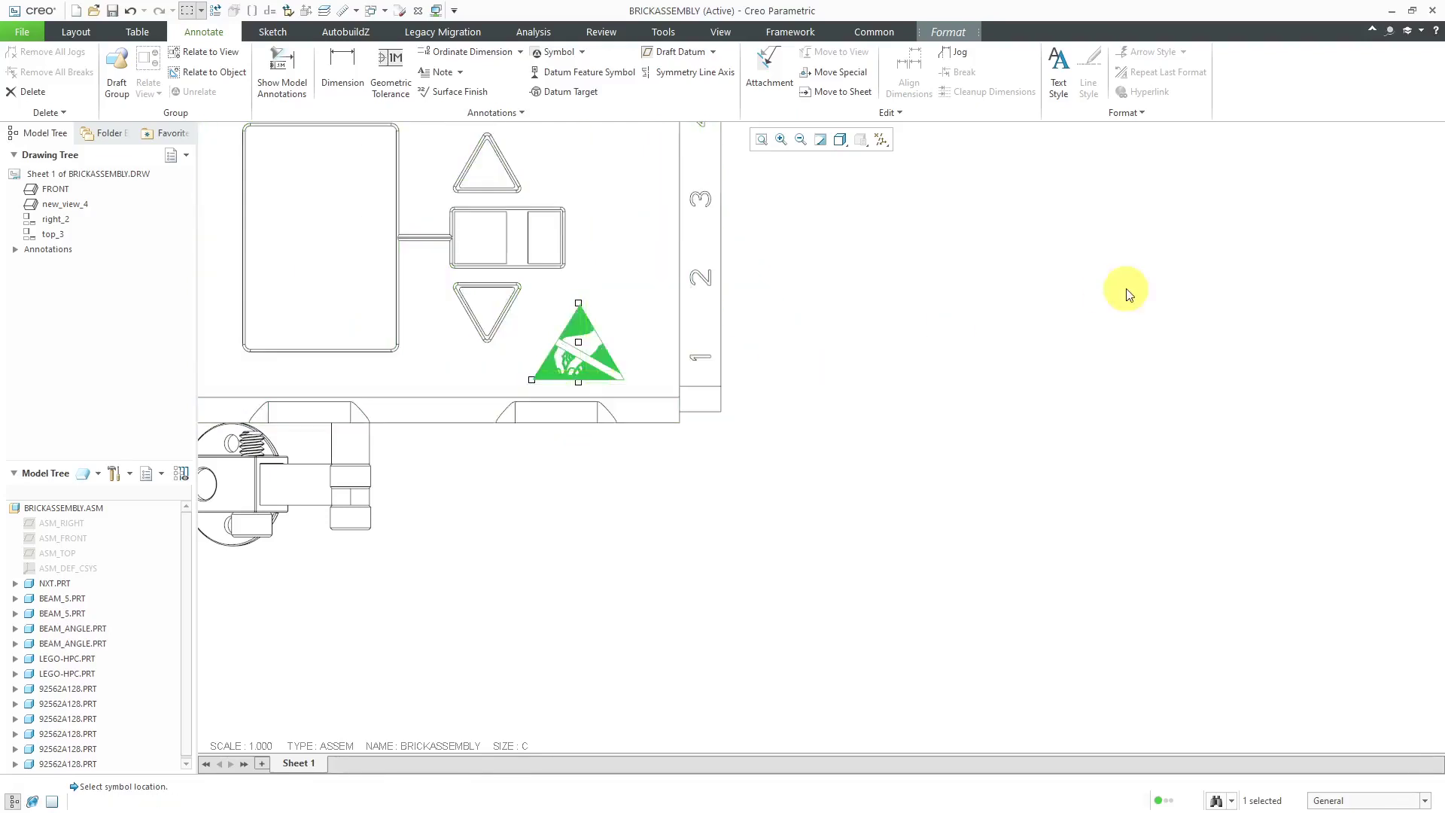
# Set the ESD symbol's Height to 0.5 in its Properties, then zoom out to the sheet.
pyautogui.rightClick(853, 287)
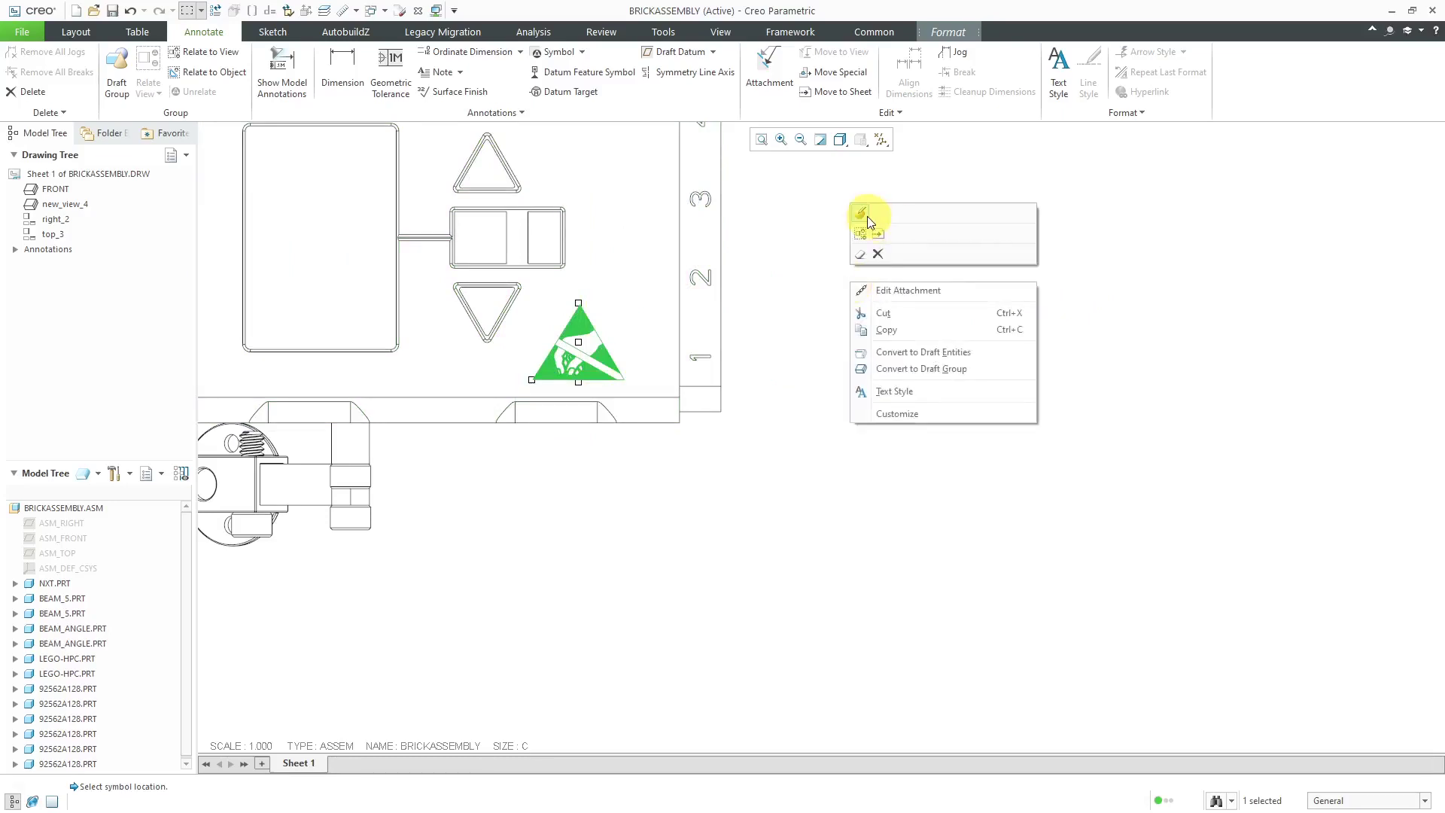
pyautogui.click(865, 215)
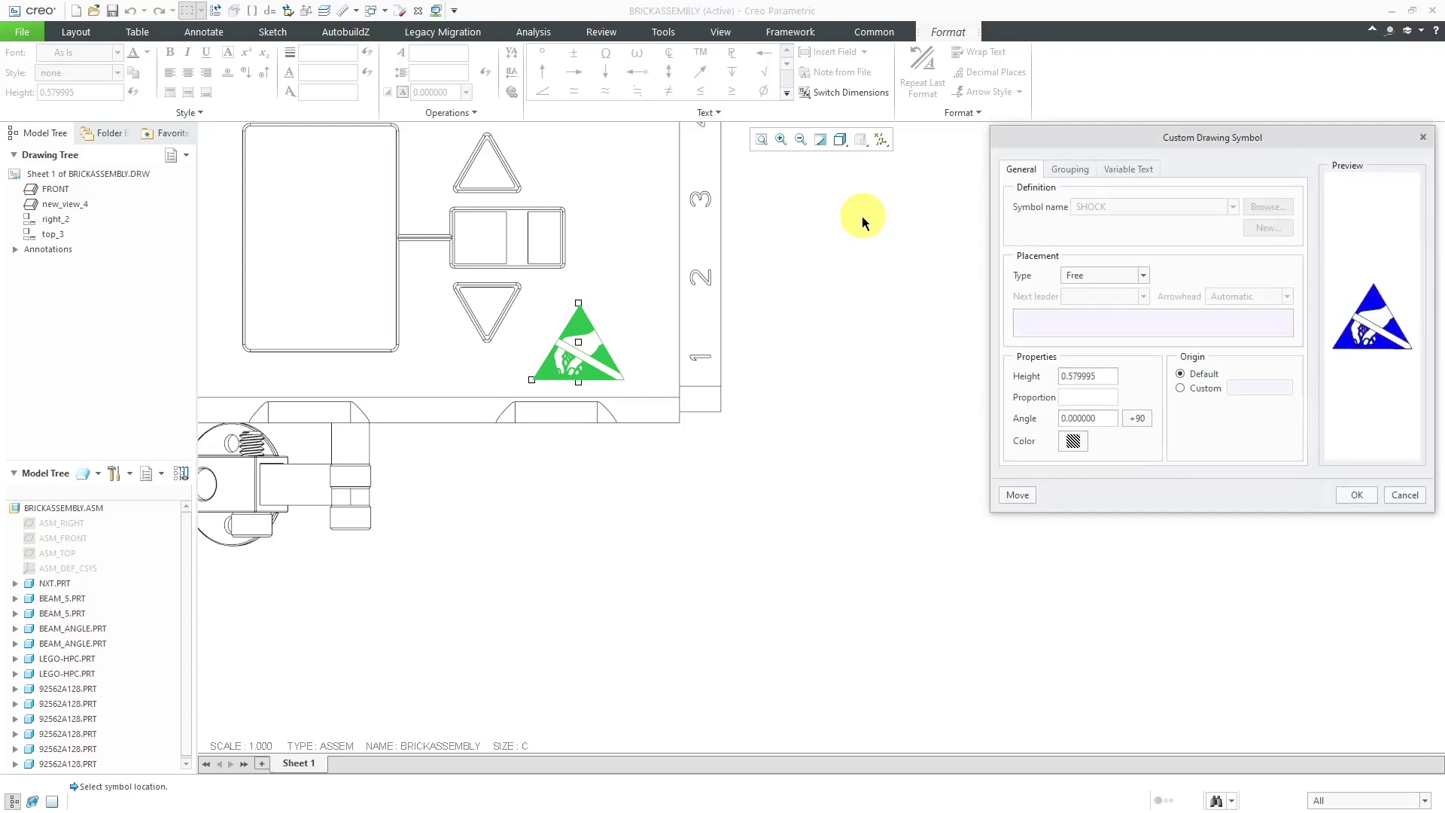
pyautogui.doubleClick(1086, 376)
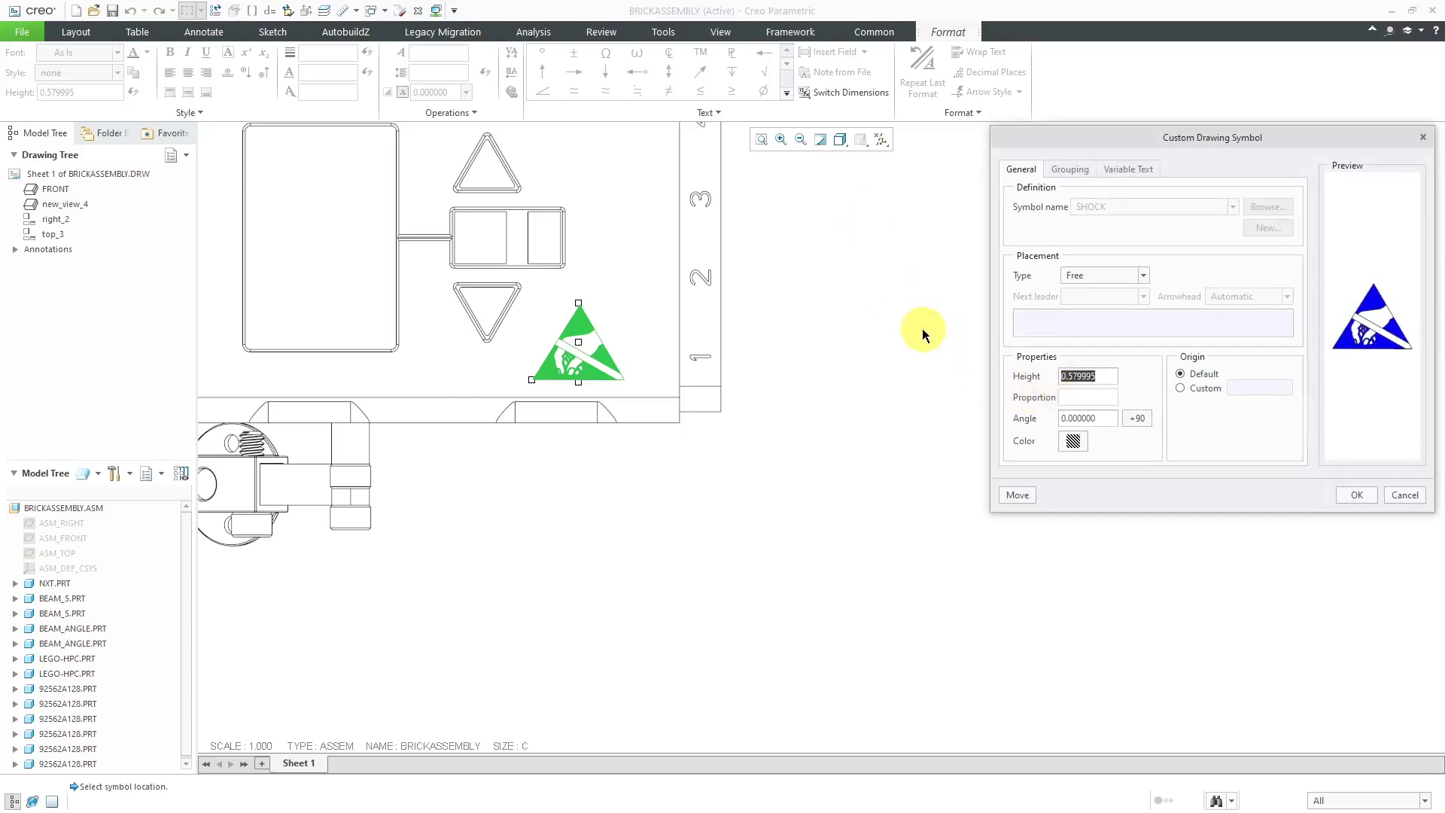
pyautogui.write('.5')
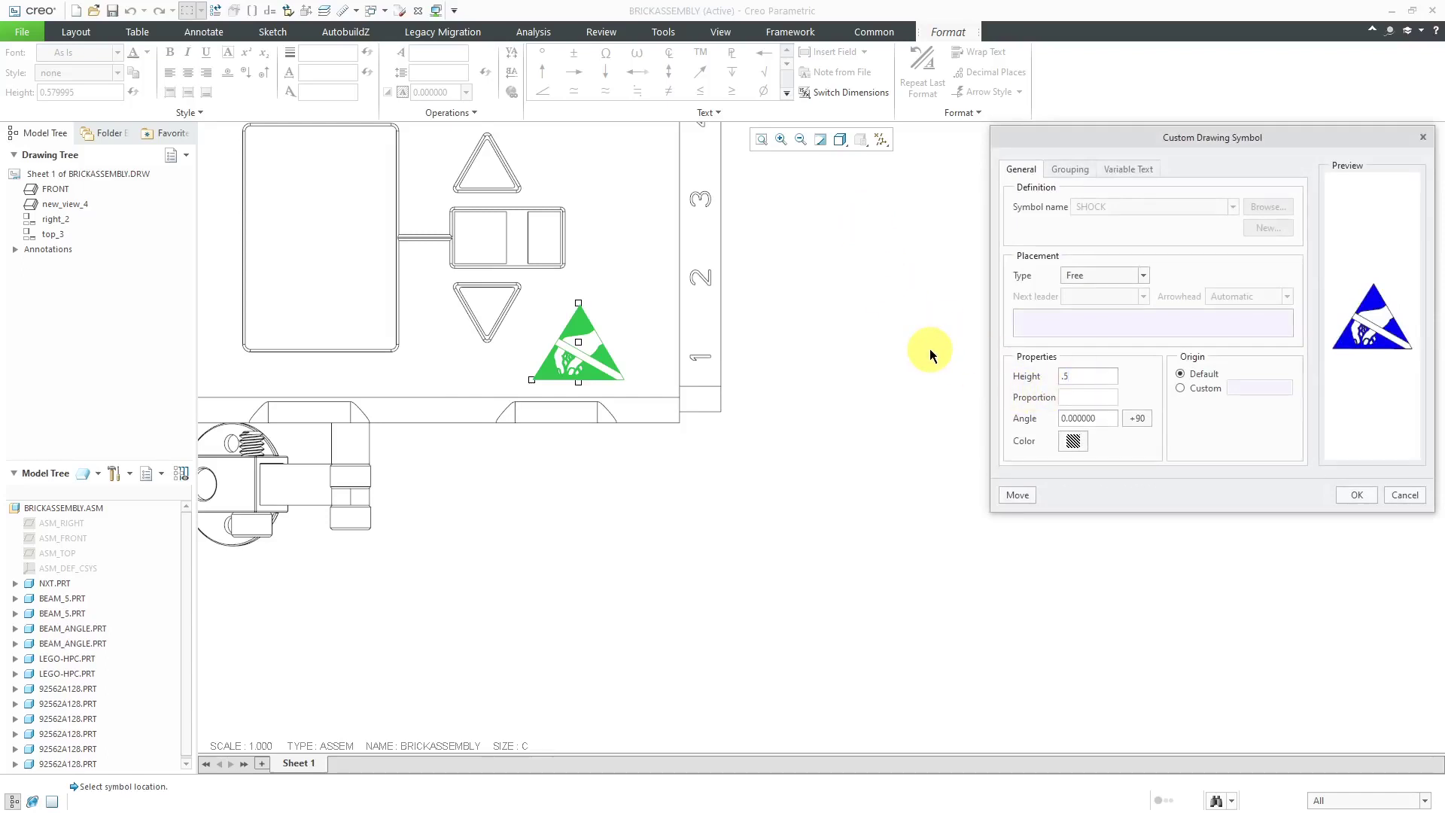
pyautogui.press('Return')
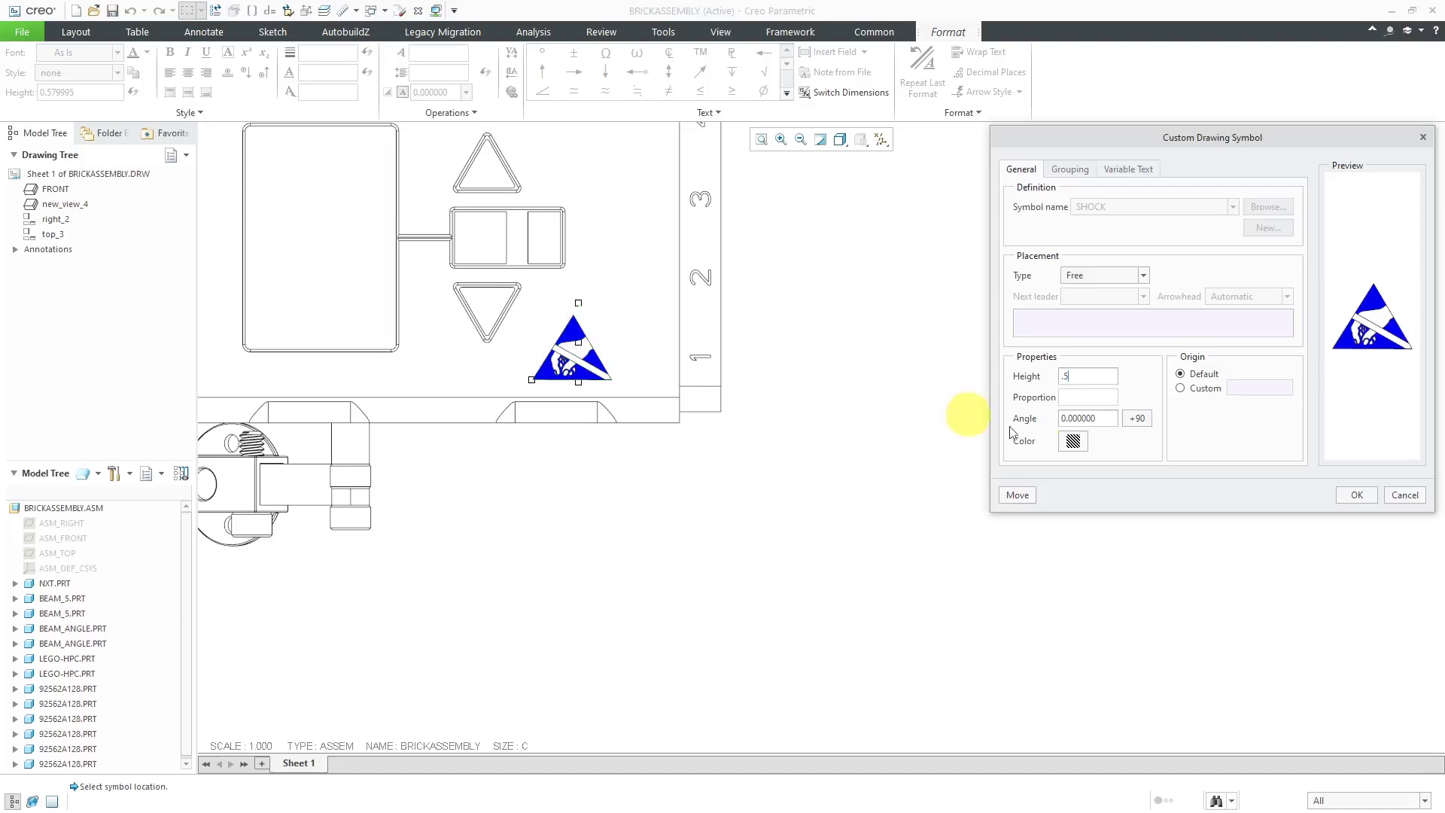
pyautogui.click(1357, 494)
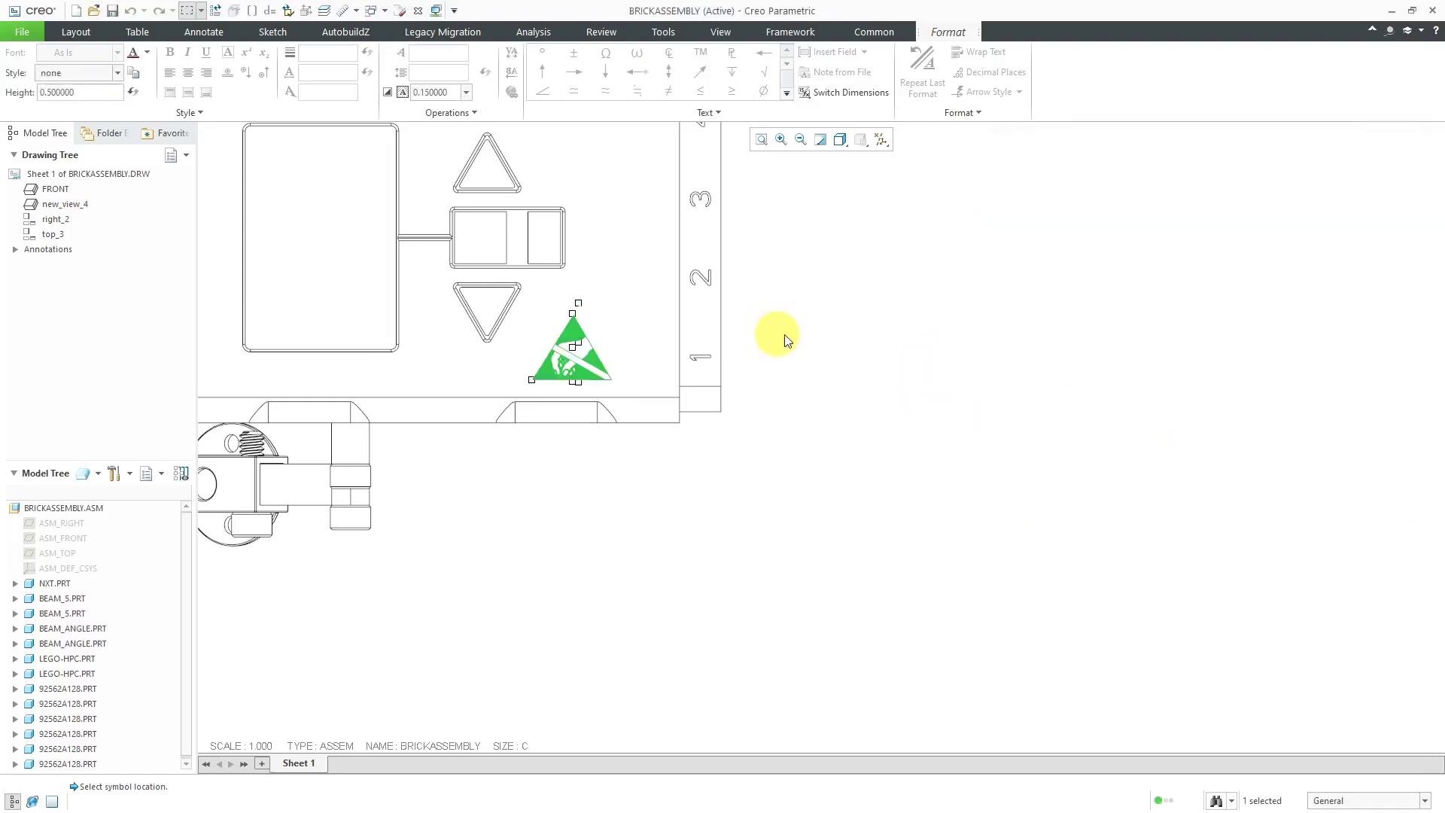
pyautogui.click(703, 314)
pyautogui.scroll(-3, 397, 271)
# Reopen the Symbol Instance Palette and zoom its preview onto the torque and warning symbols.
pyautogui.scroll(-2, 397, 274)
pyautogui.scroll(-2, 833, 568)
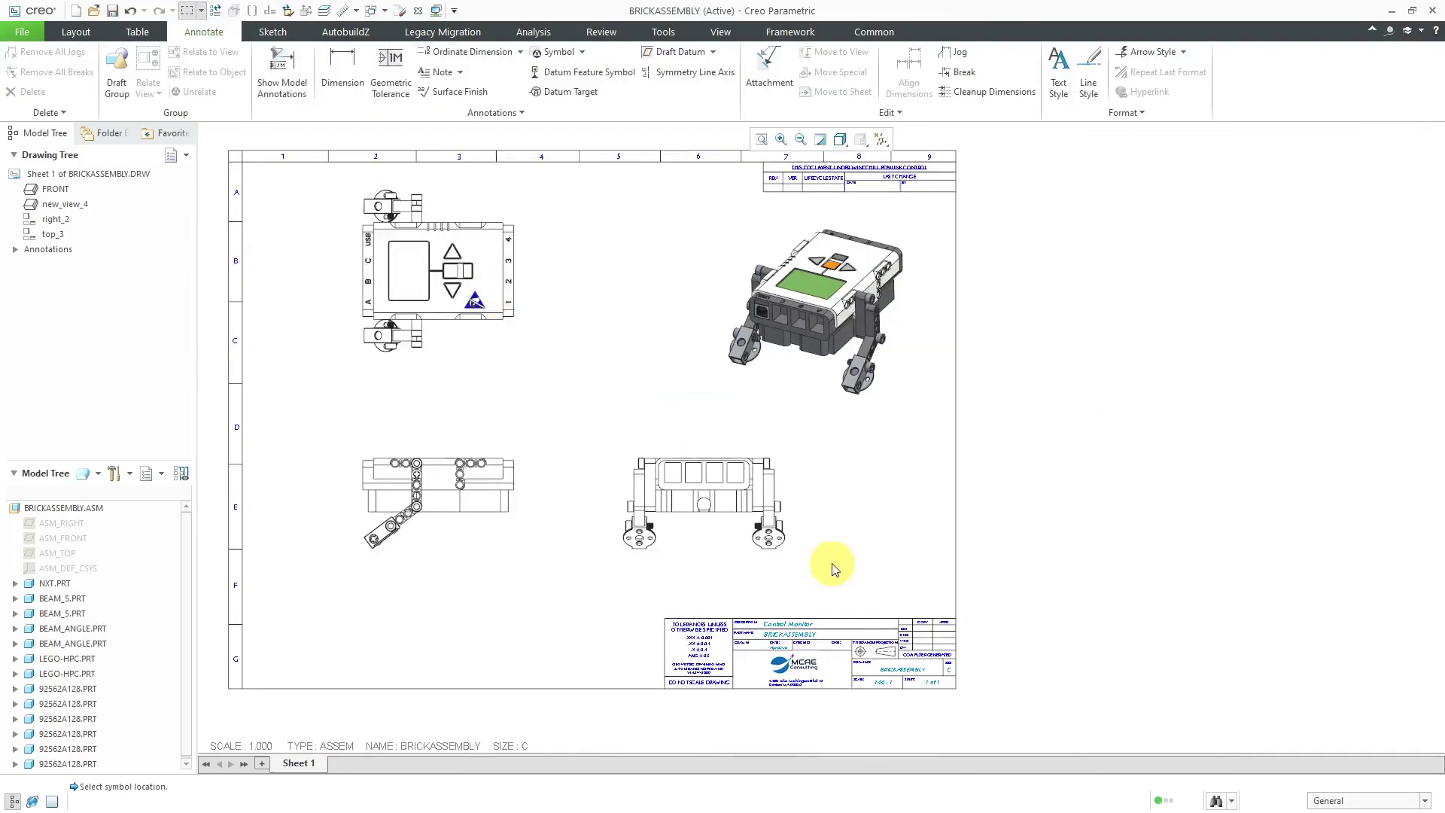
pyautogui.scroll(4, 784, 507)
pyautogui.scroll(2, 779, 519)
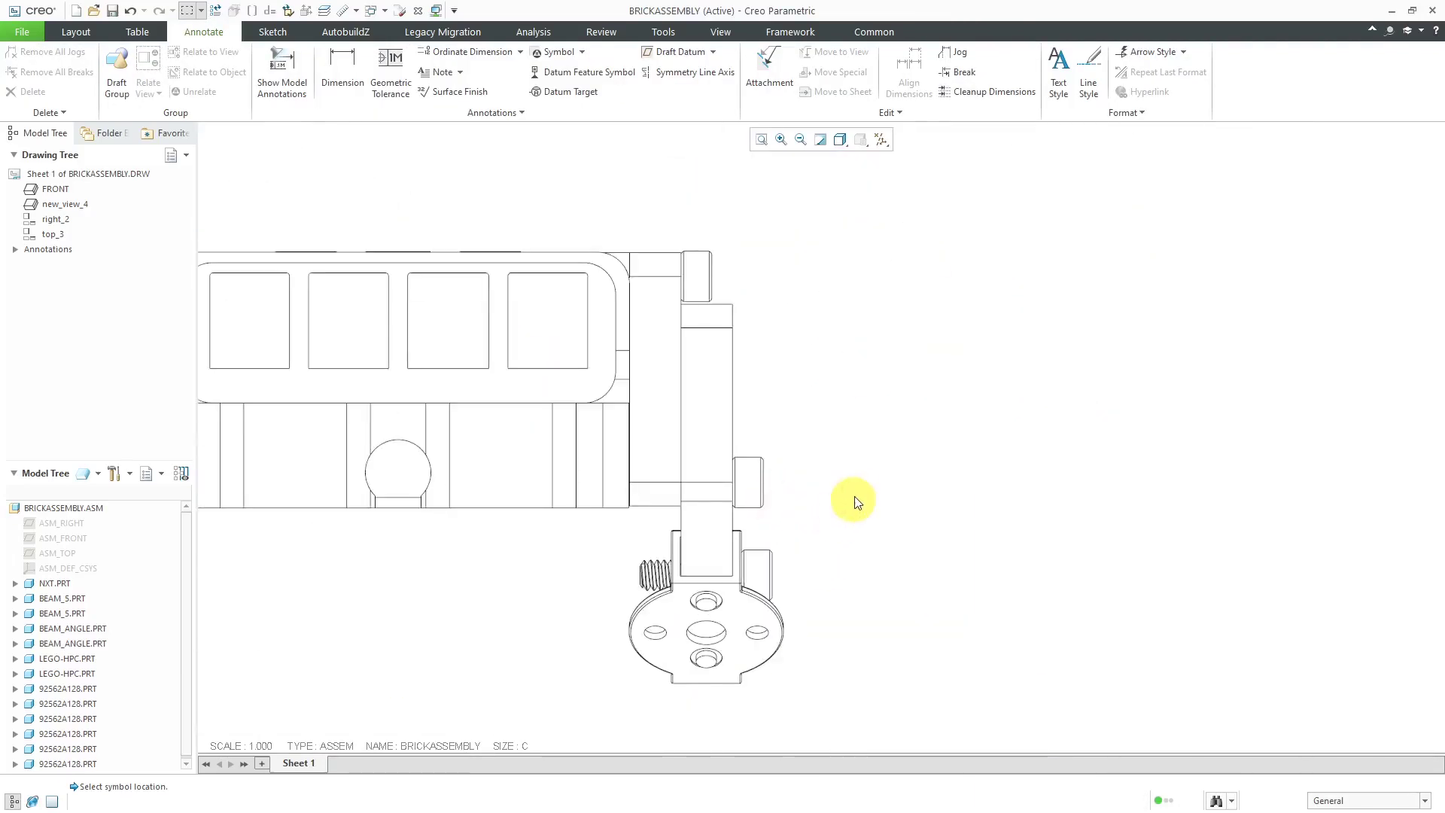
pyautogui.click(557, 51)
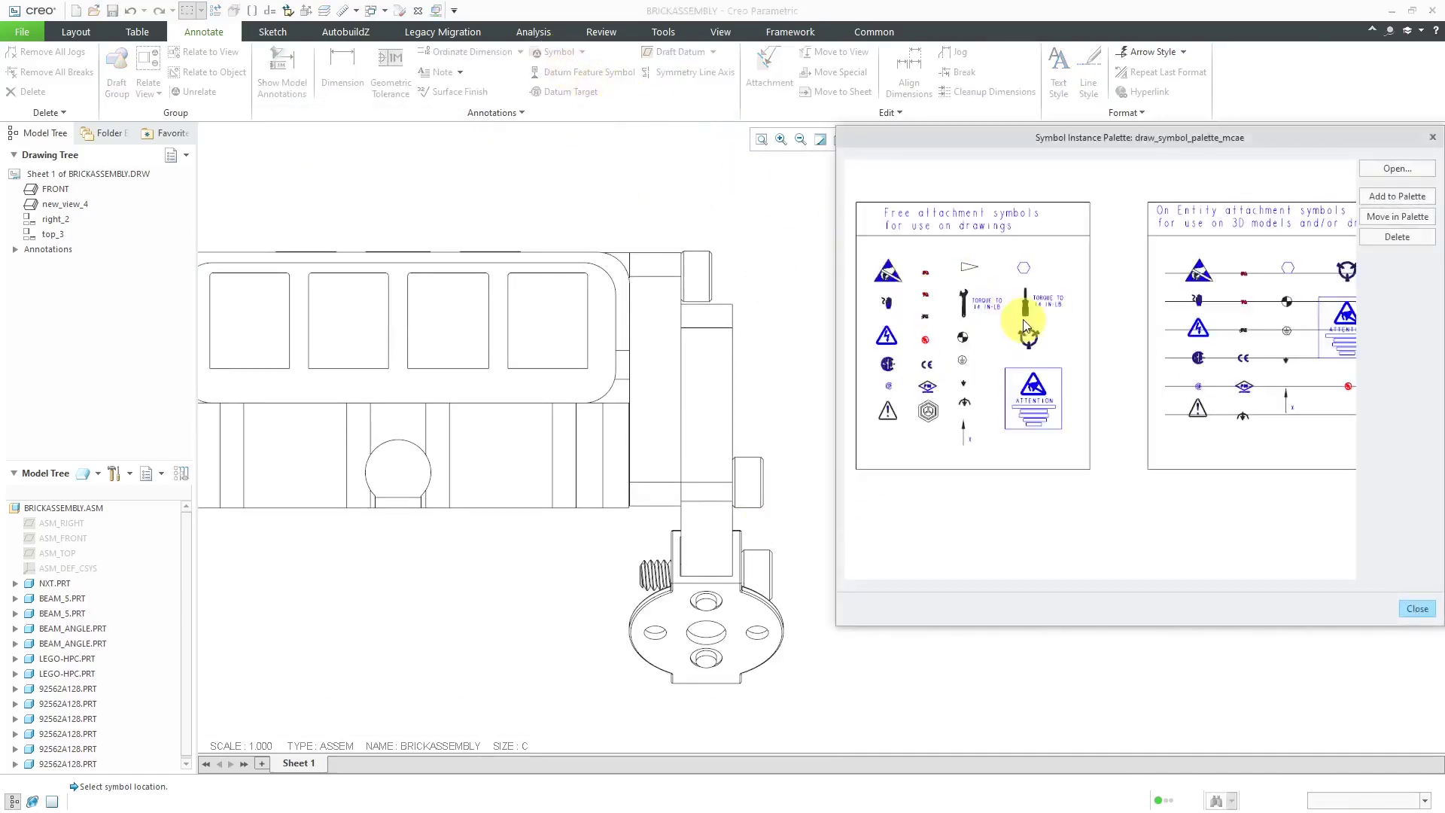
pyautogui.scroll(3, 1026, 323)
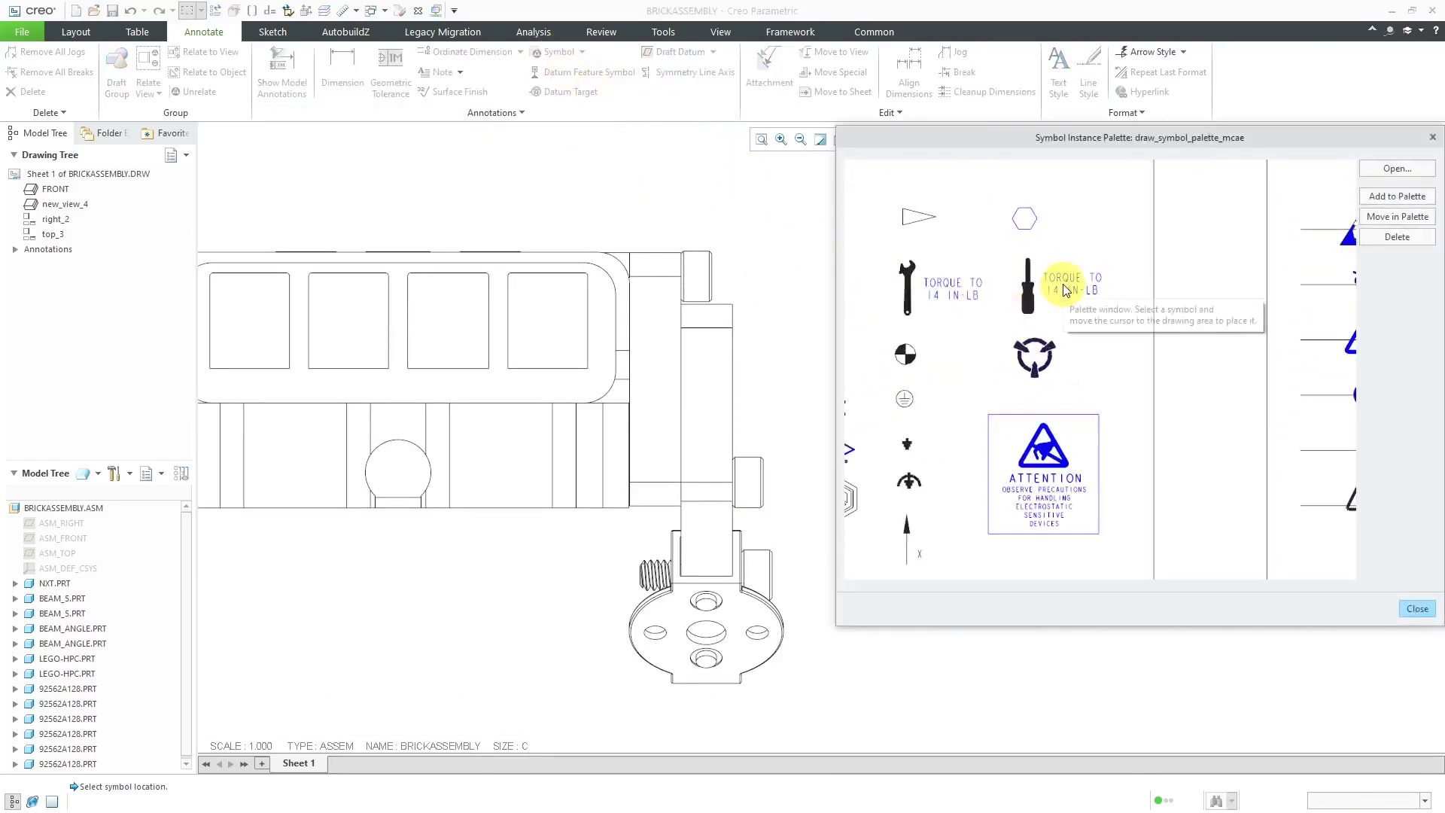
pyautogui.scroll(-3, 670, 441)
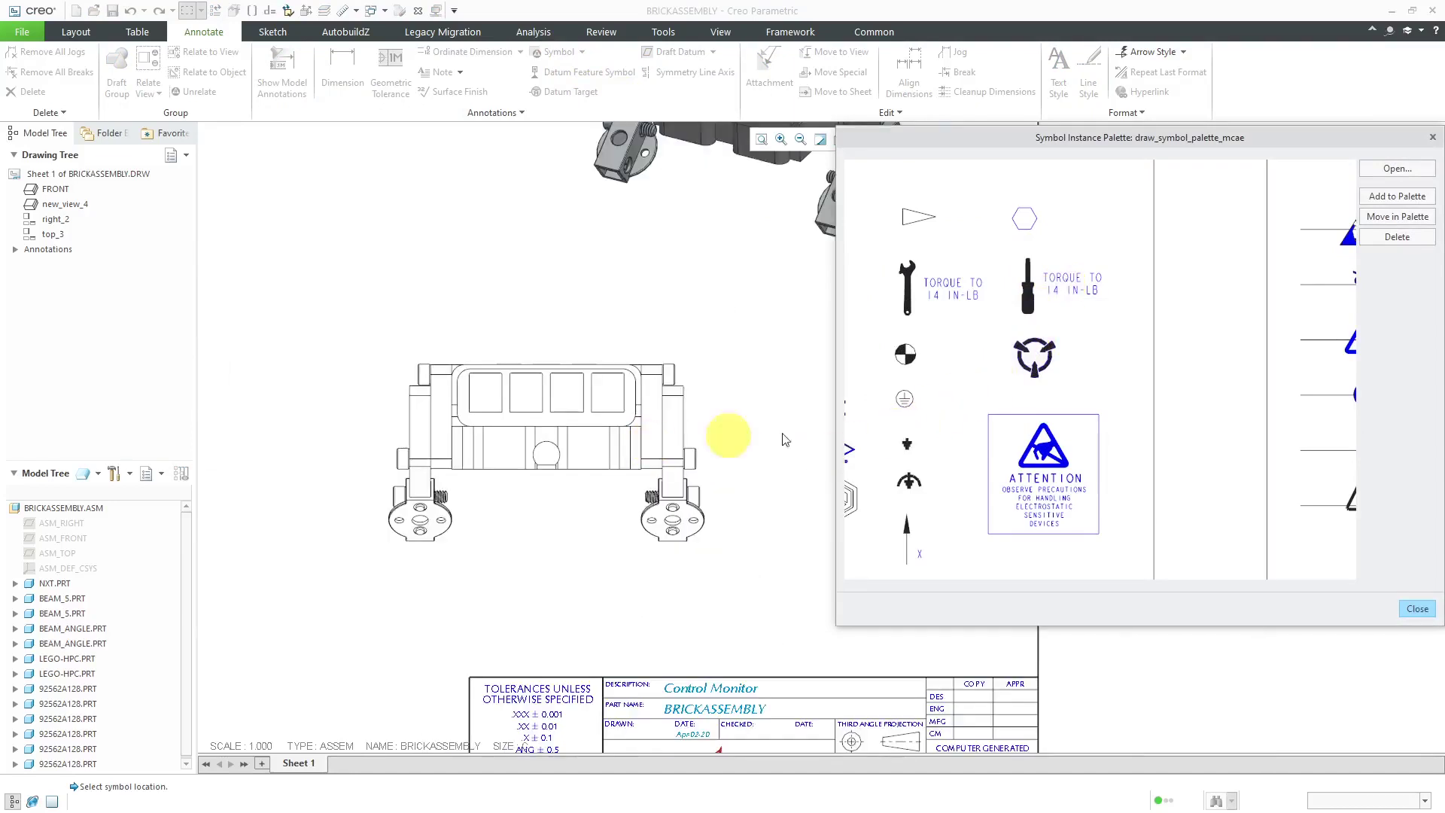
# Place the screwdriver torque symbol right of the front view with Torque Value 5 IN-LB.
pyautogui.click(1077, 279)
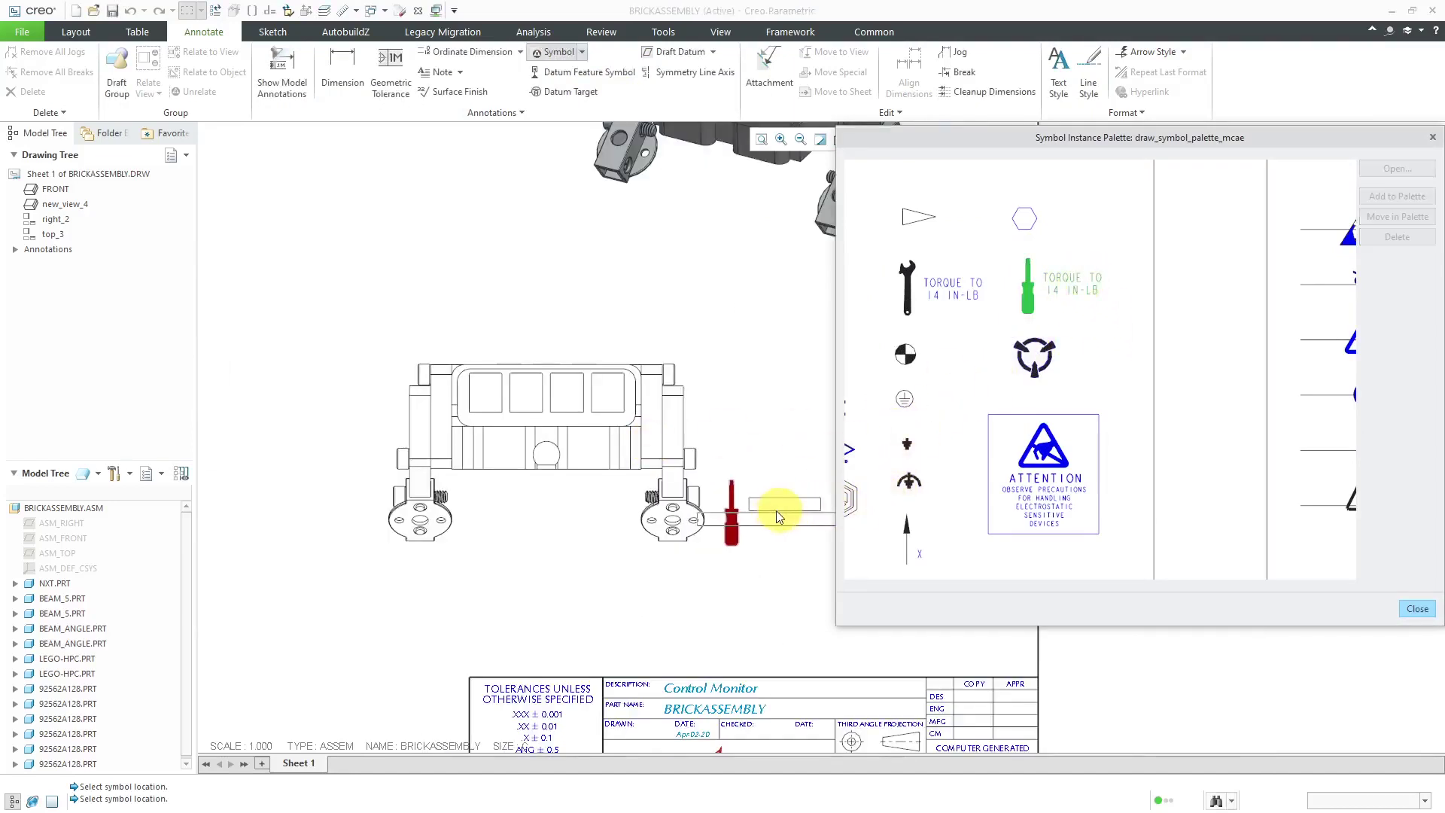
pyautogui.click(803, 497)
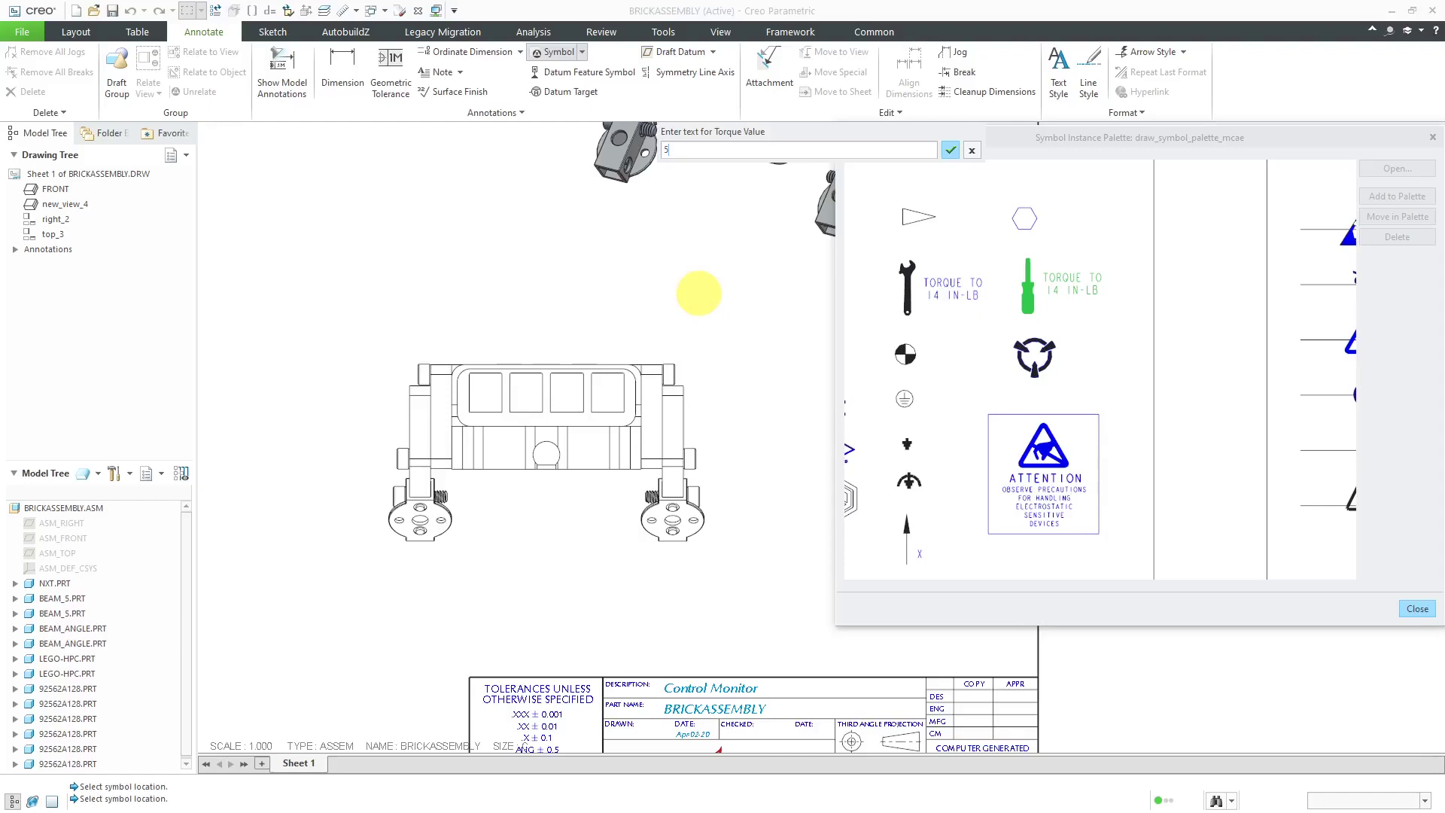
pyautogui.write('5')
pyautogui.press('Return')
pyautogui.press('Return')
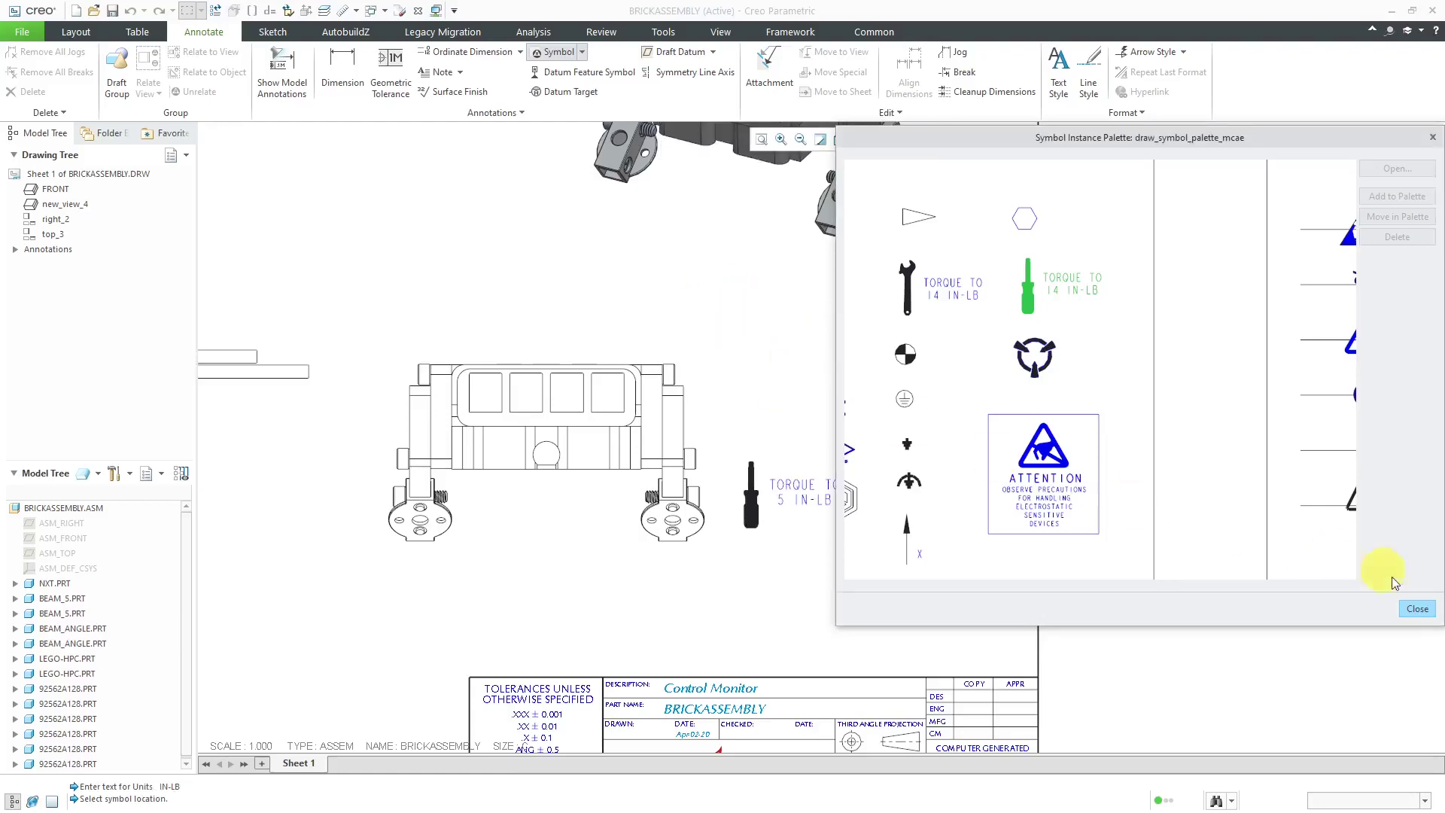
pyautogui.click(1416, 610)
pyautogui.scroll(3, 716, 525)
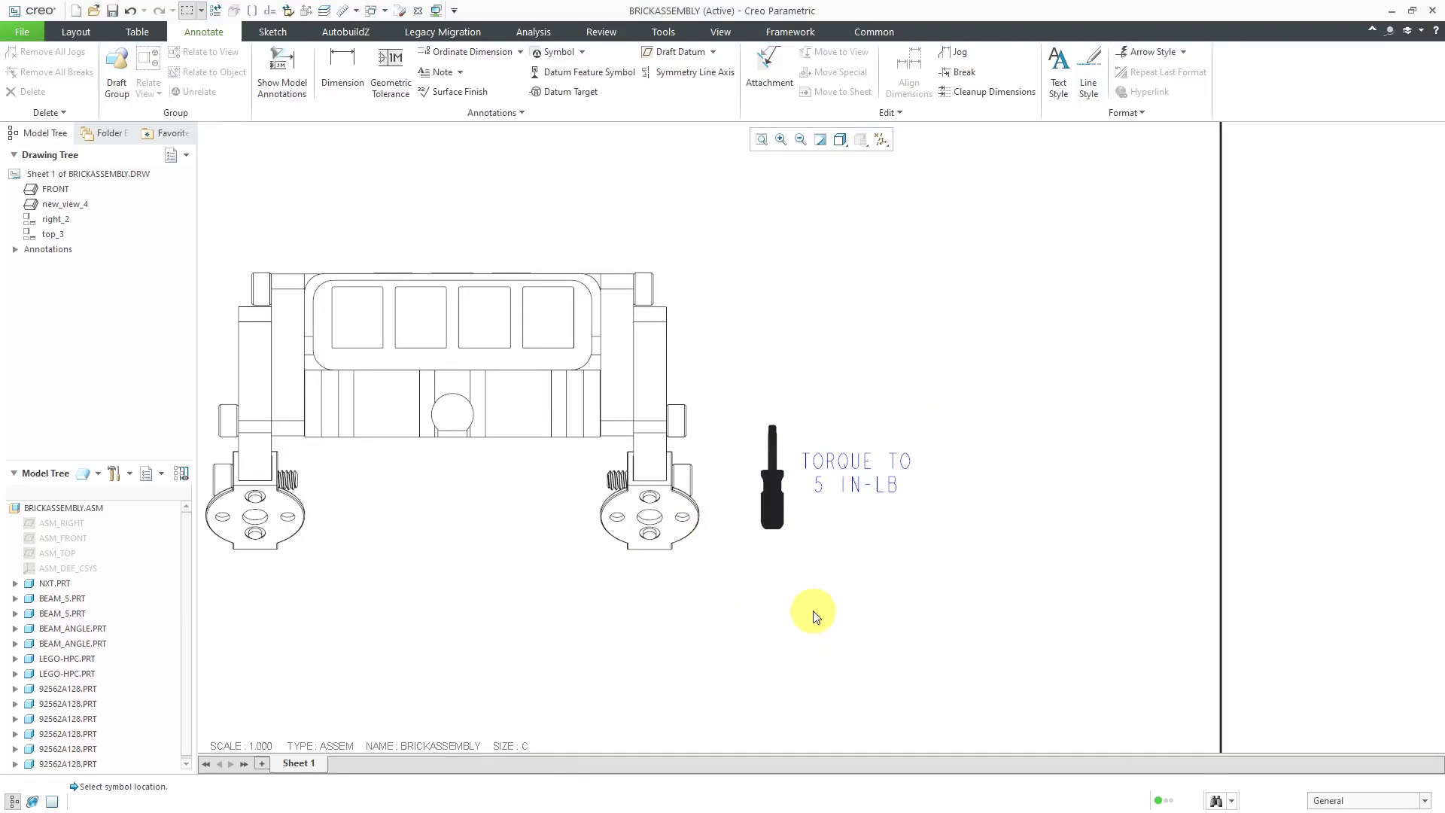
pyautogui.scroll(-3, 882, 576)
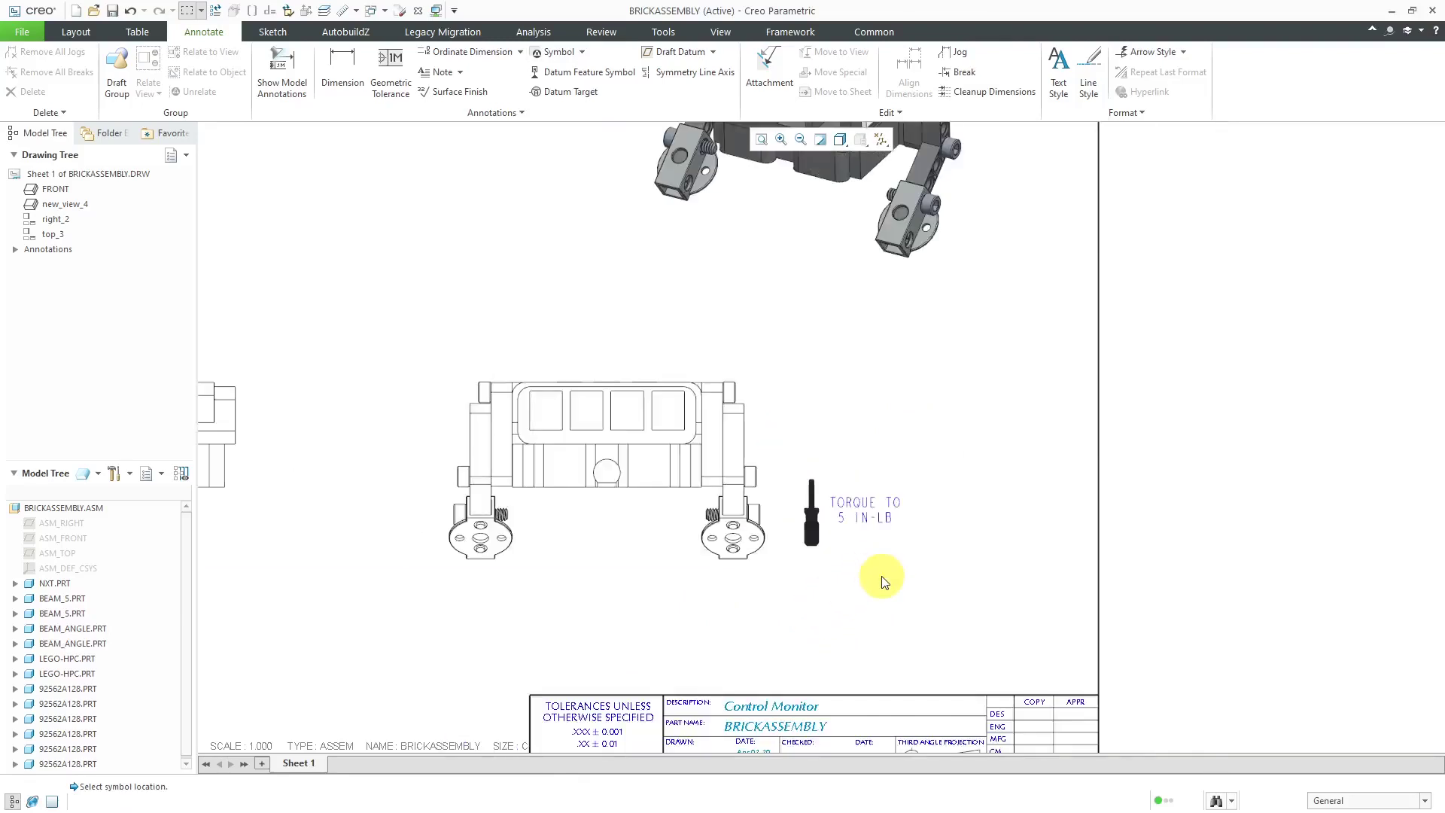
# Place the CE mark symbol from the palette on the brick's lower-left side view.
pyautogui.scroll(-1, 888, 542)
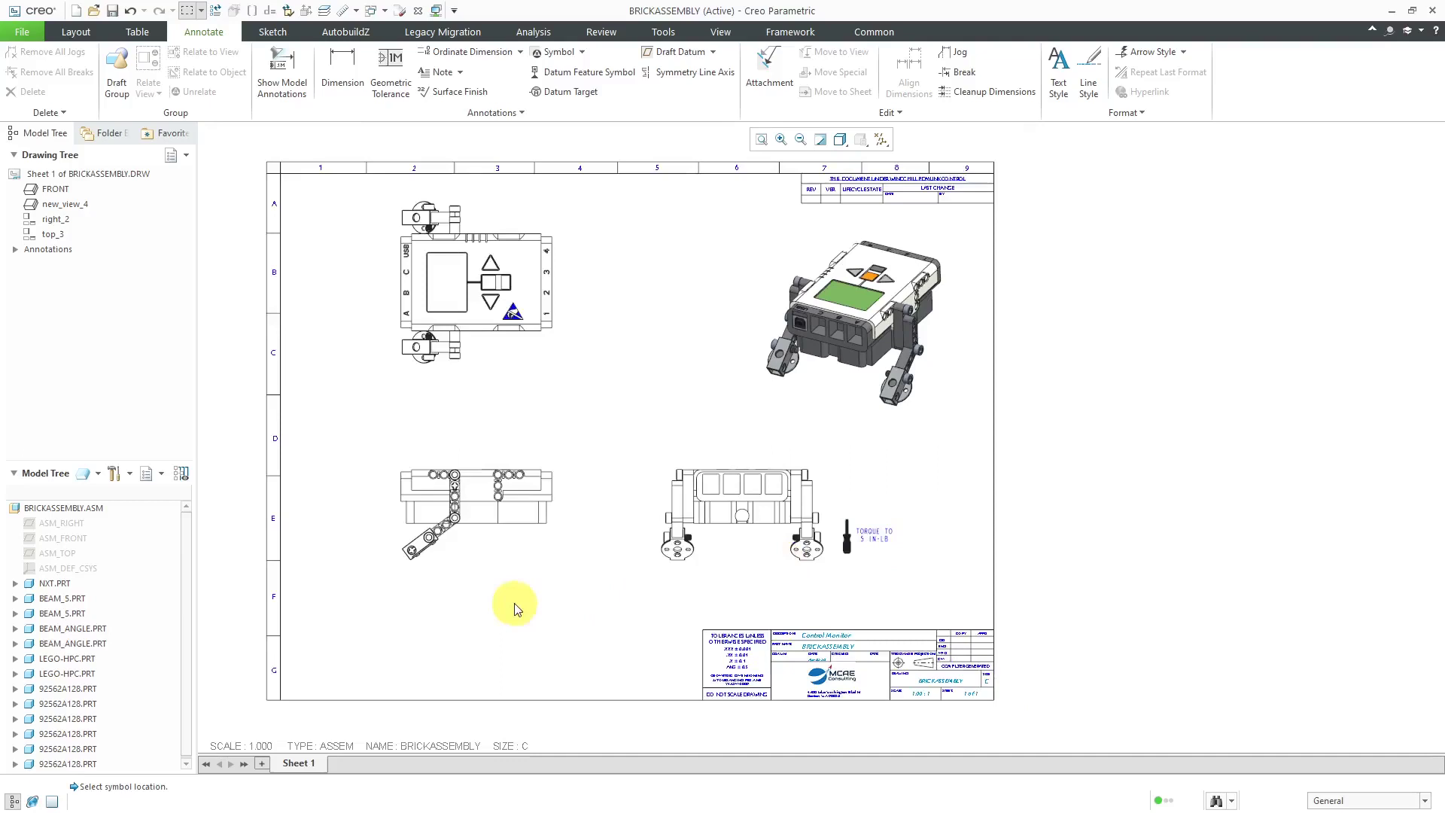
pyautogui.scroll(2, 365, 551)
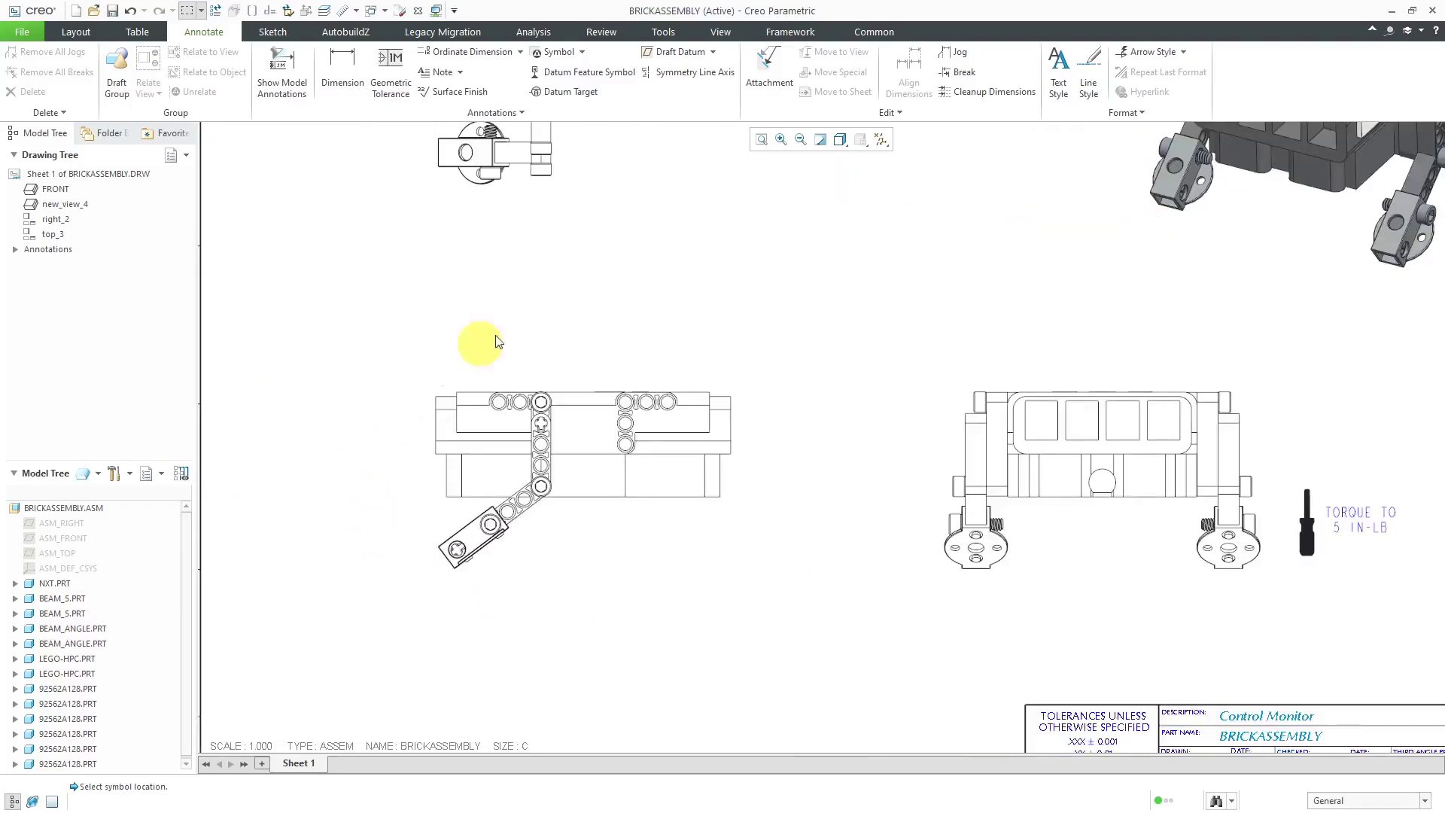
pyautogui.click(553, 52)
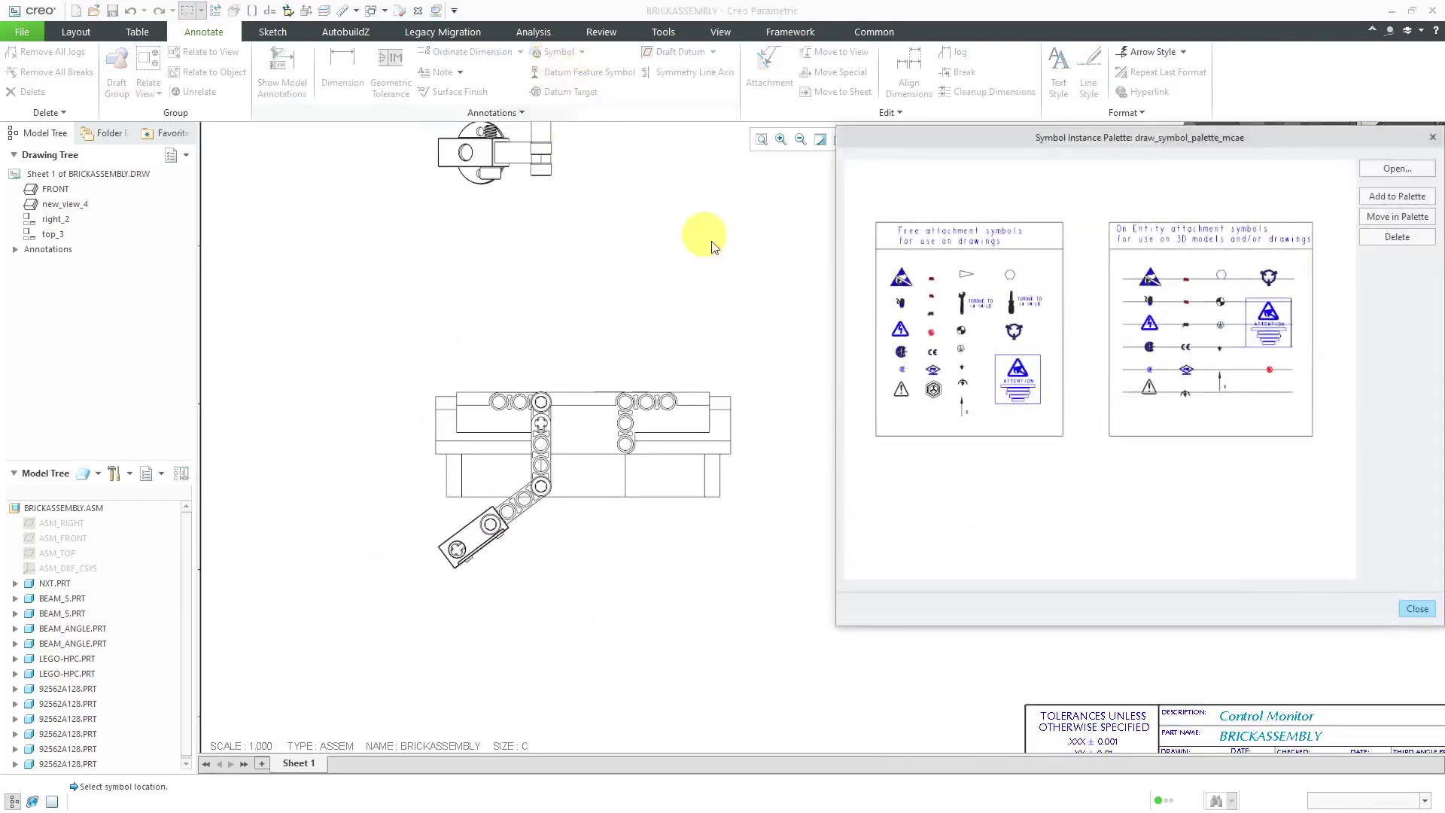
pyautogui.scroll(3, 856, 353)
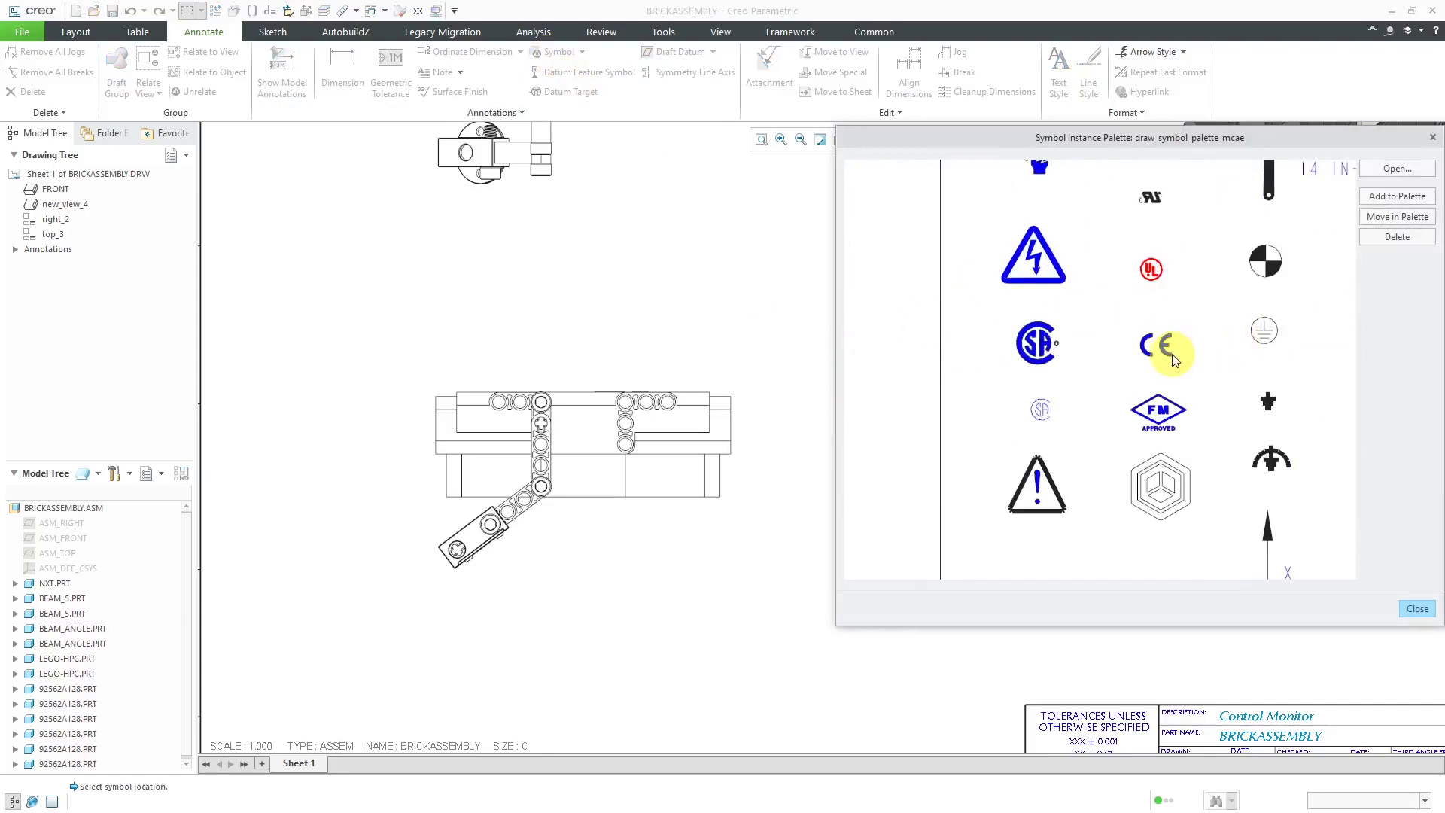
pyautogui.click(1166, 357)
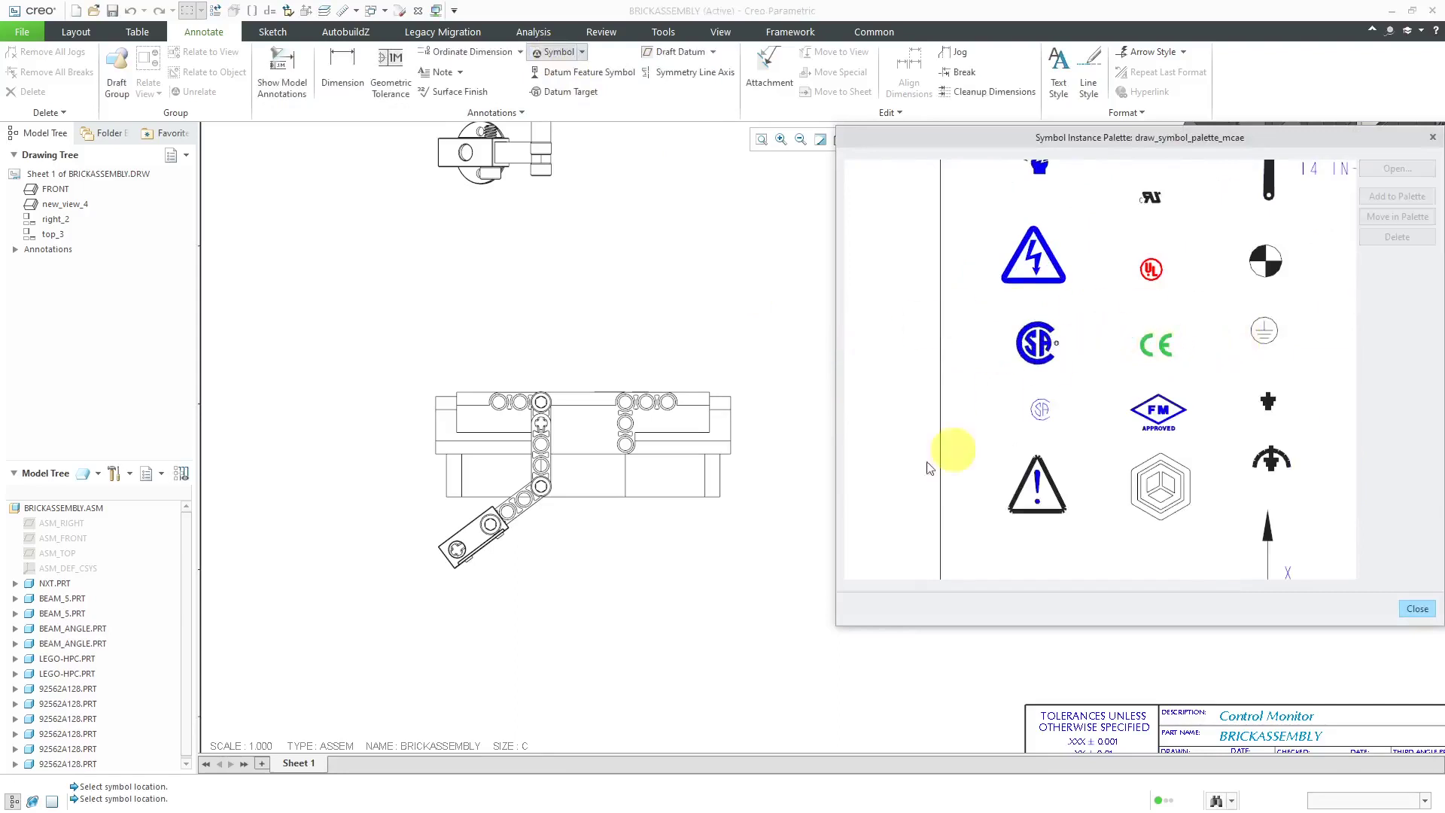
pyautogui.click(649, 482)
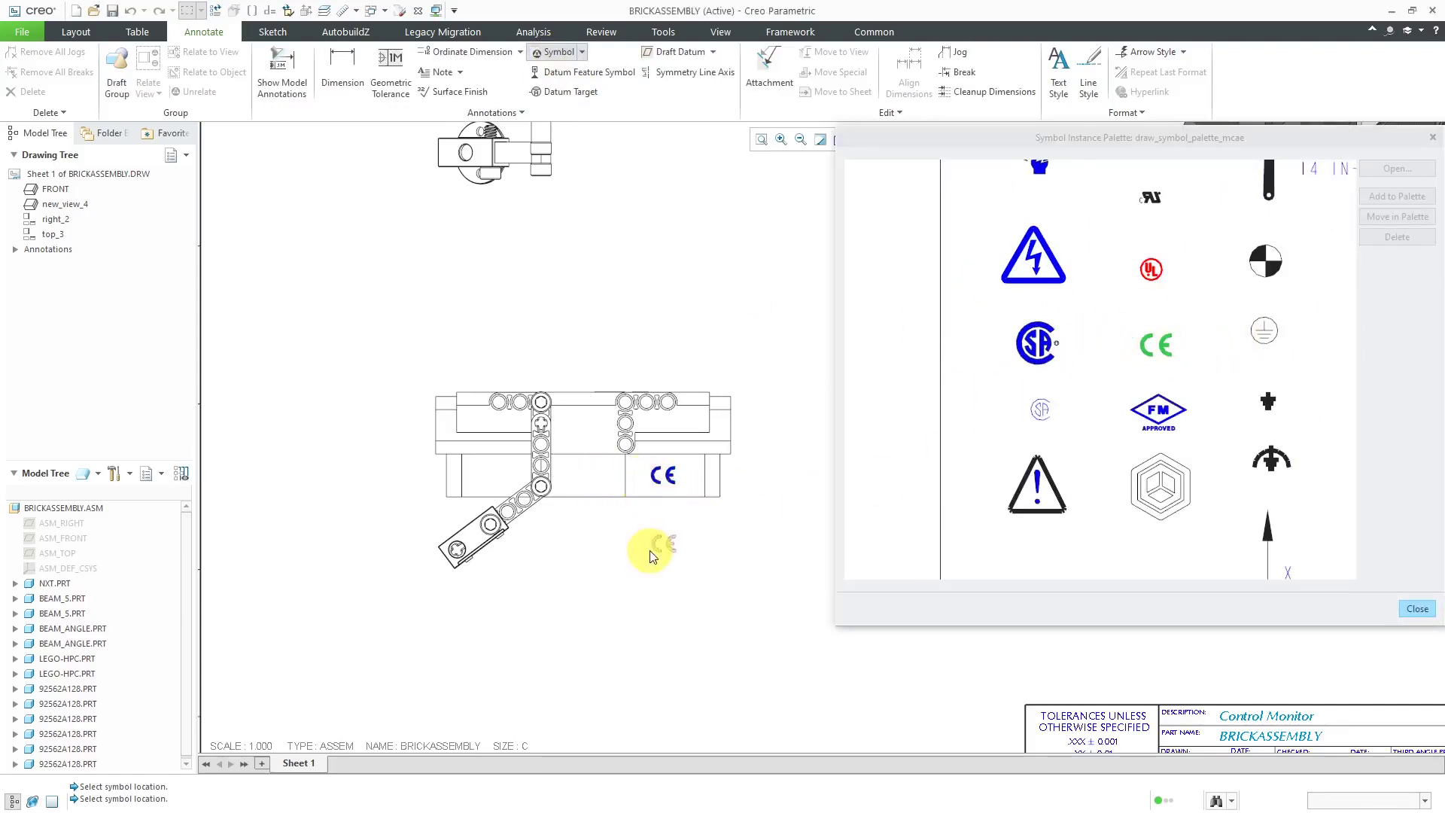
pyautogui.click(1419, 610)
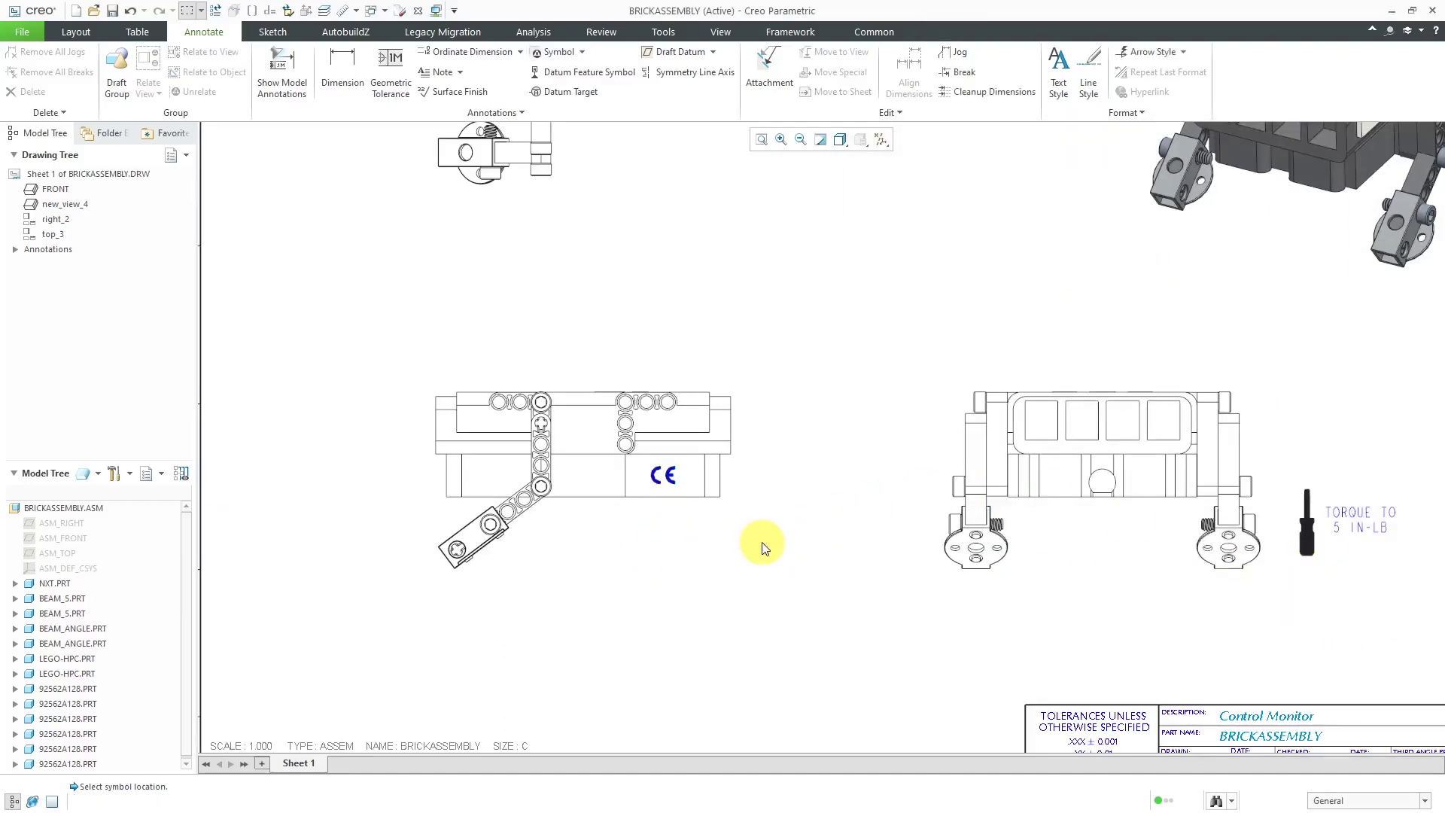
pyautogui.scroll(-2, 581, 494)
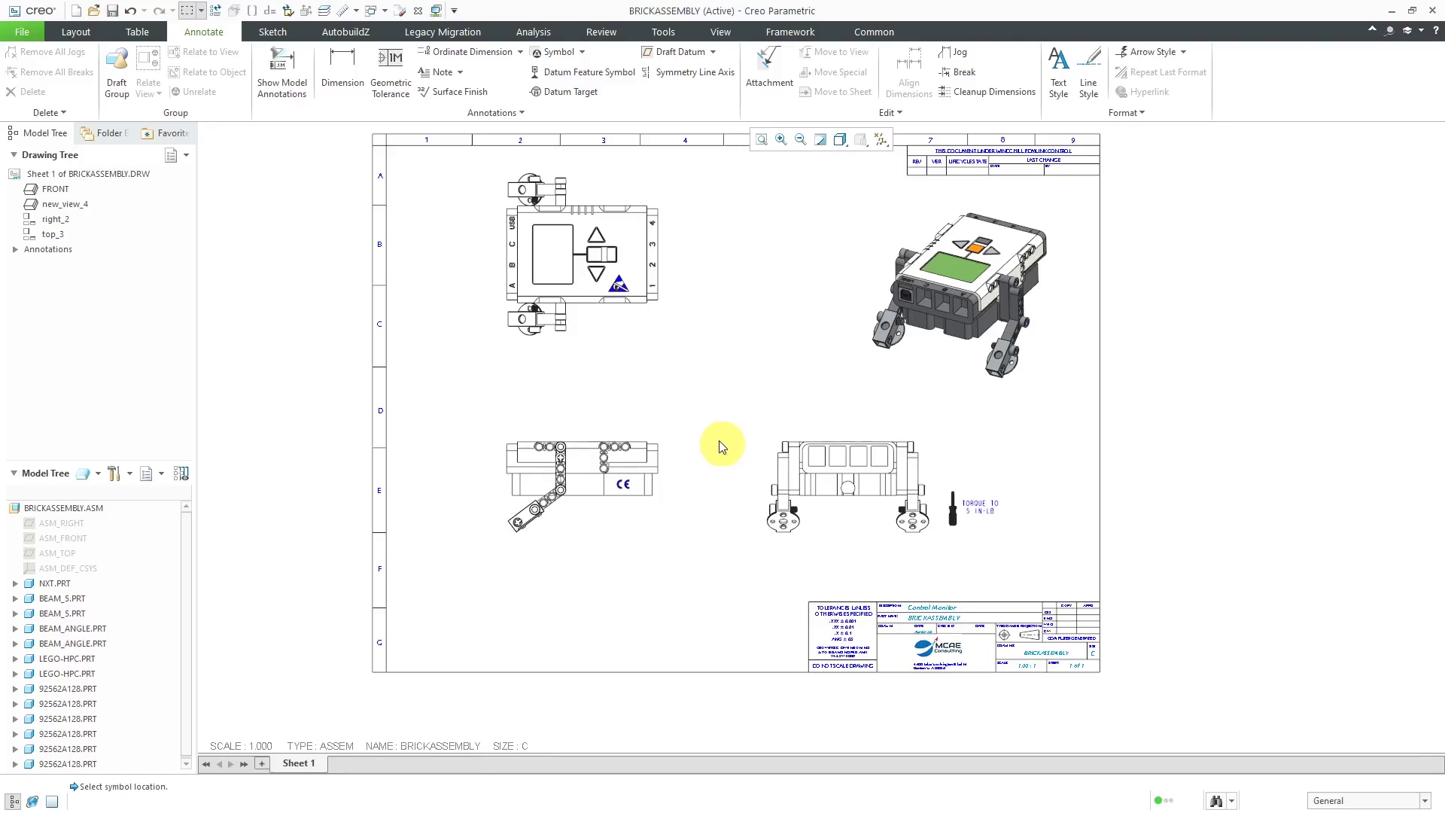
# In File Open, browse to C:\Program Files\PTC\Creo 6.0.3.0\Common Files.
pyautogui.click(93, 11)
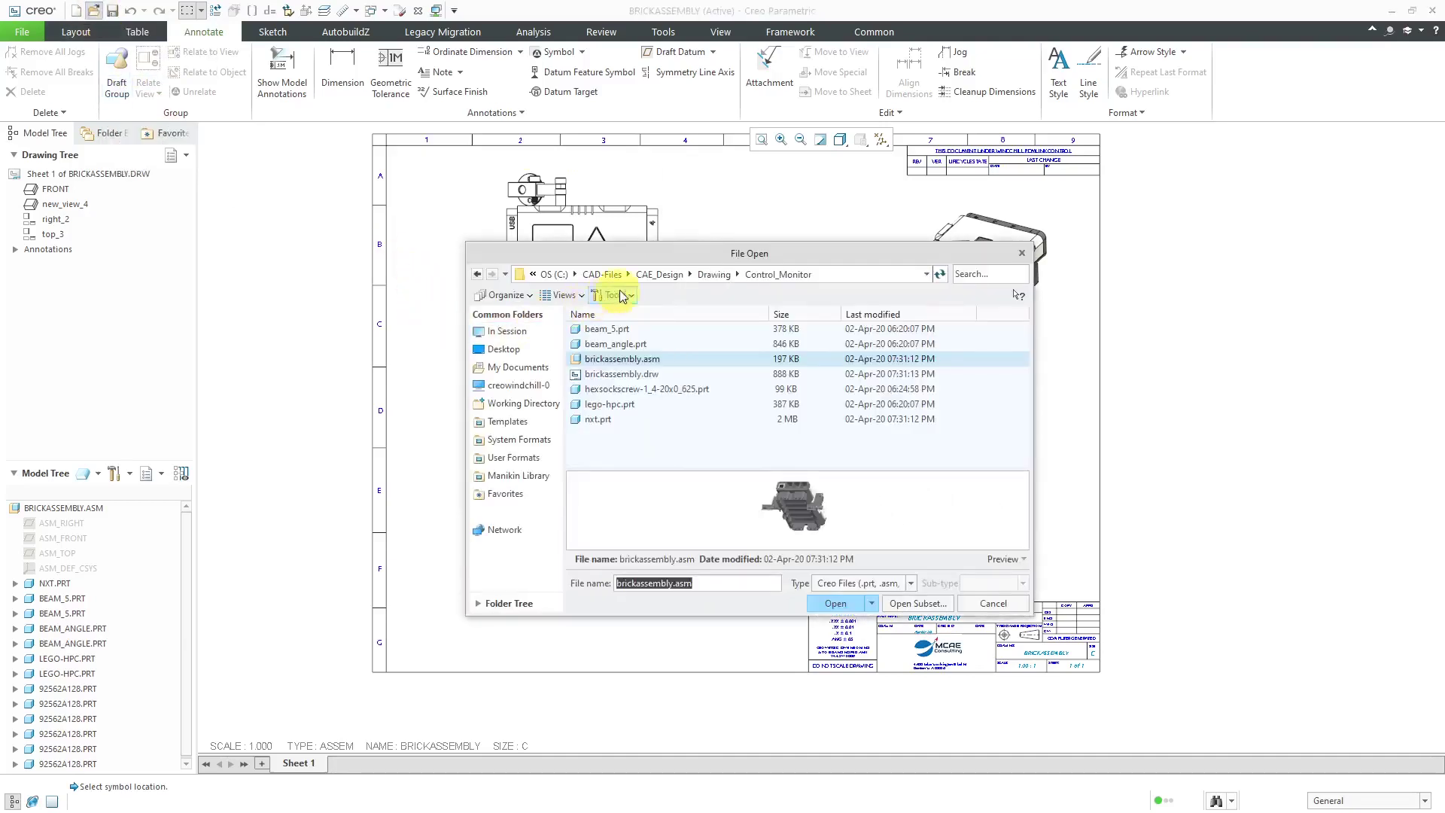
pyautogui.click(555, 274)
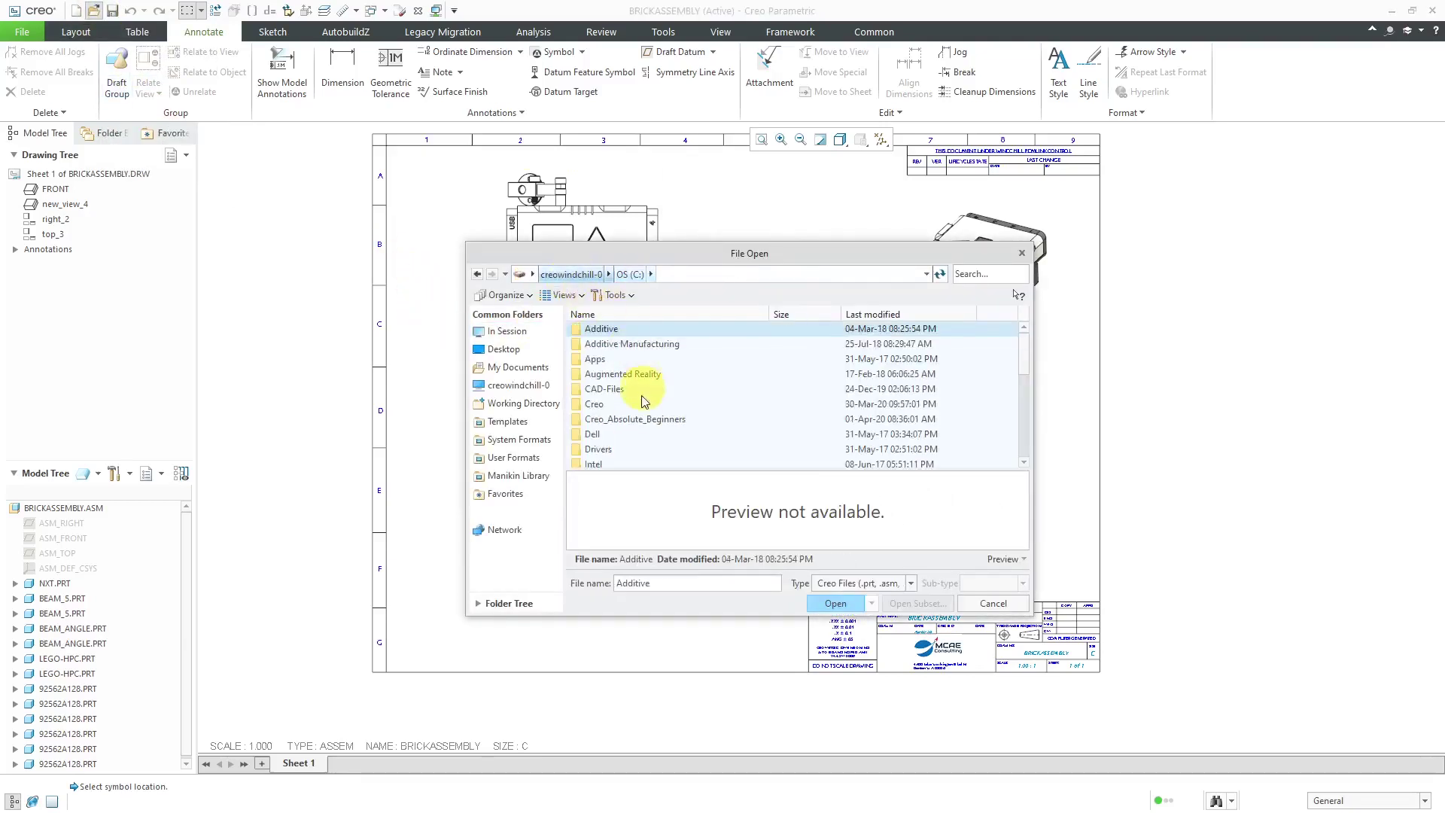
pyautogui.scroll(-5, 639, 418)
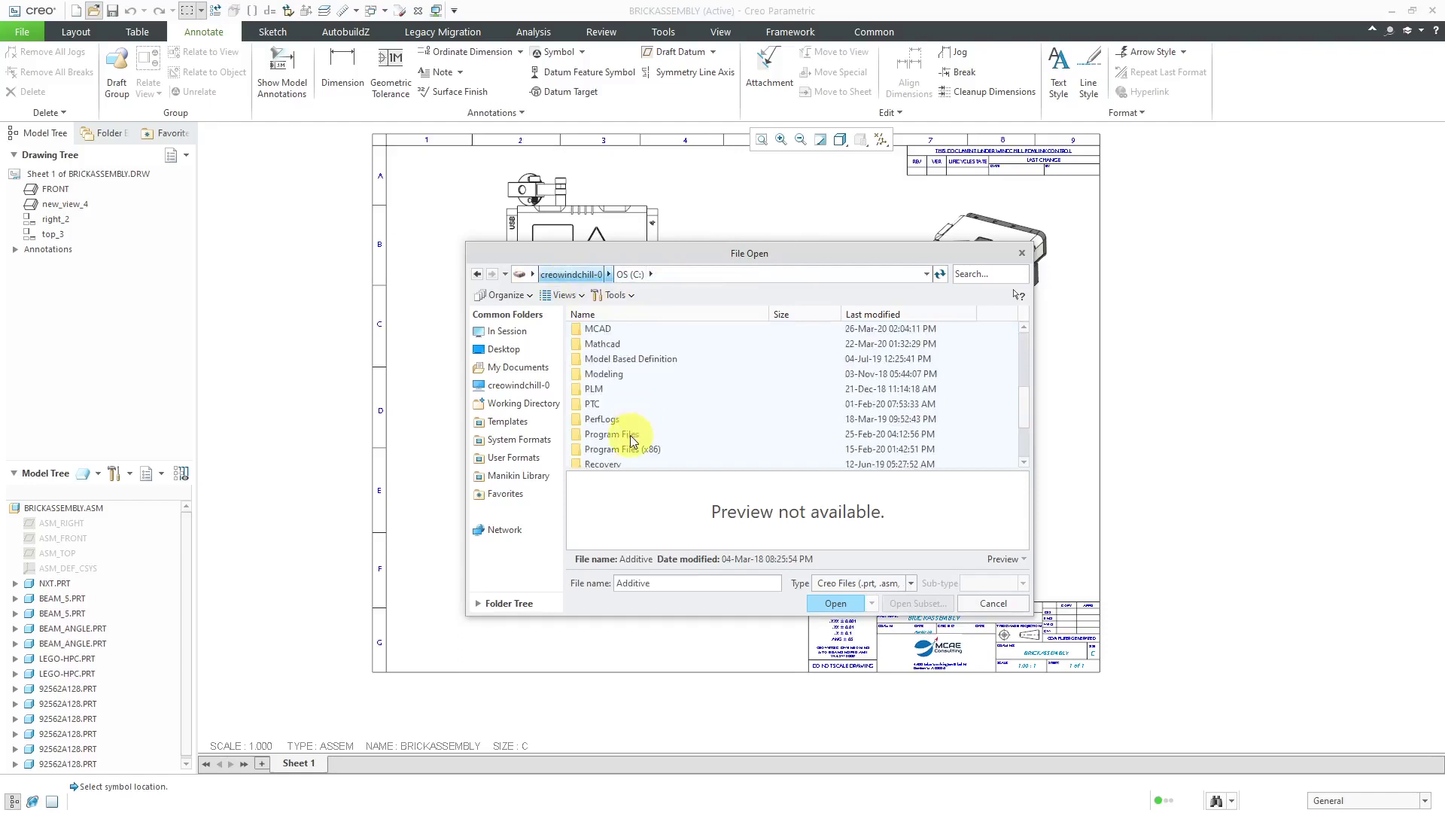
pyautogui.doubleClick(630, 435)
pyautogui.scroll(-3, 631, 428)
pyautogui.scroll(-3, 629, 421)
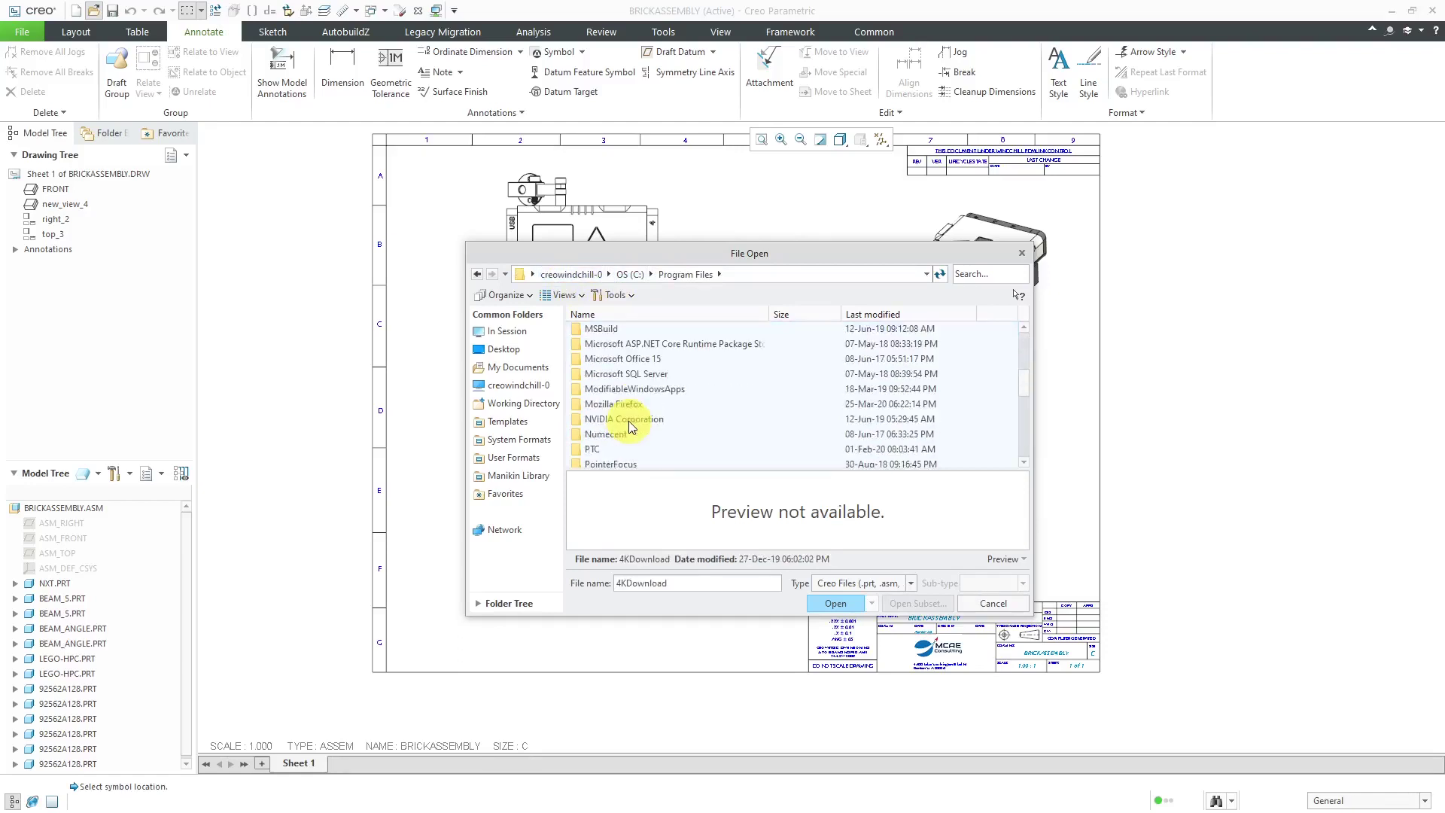
pyautogui.doubleClick(596, 407)
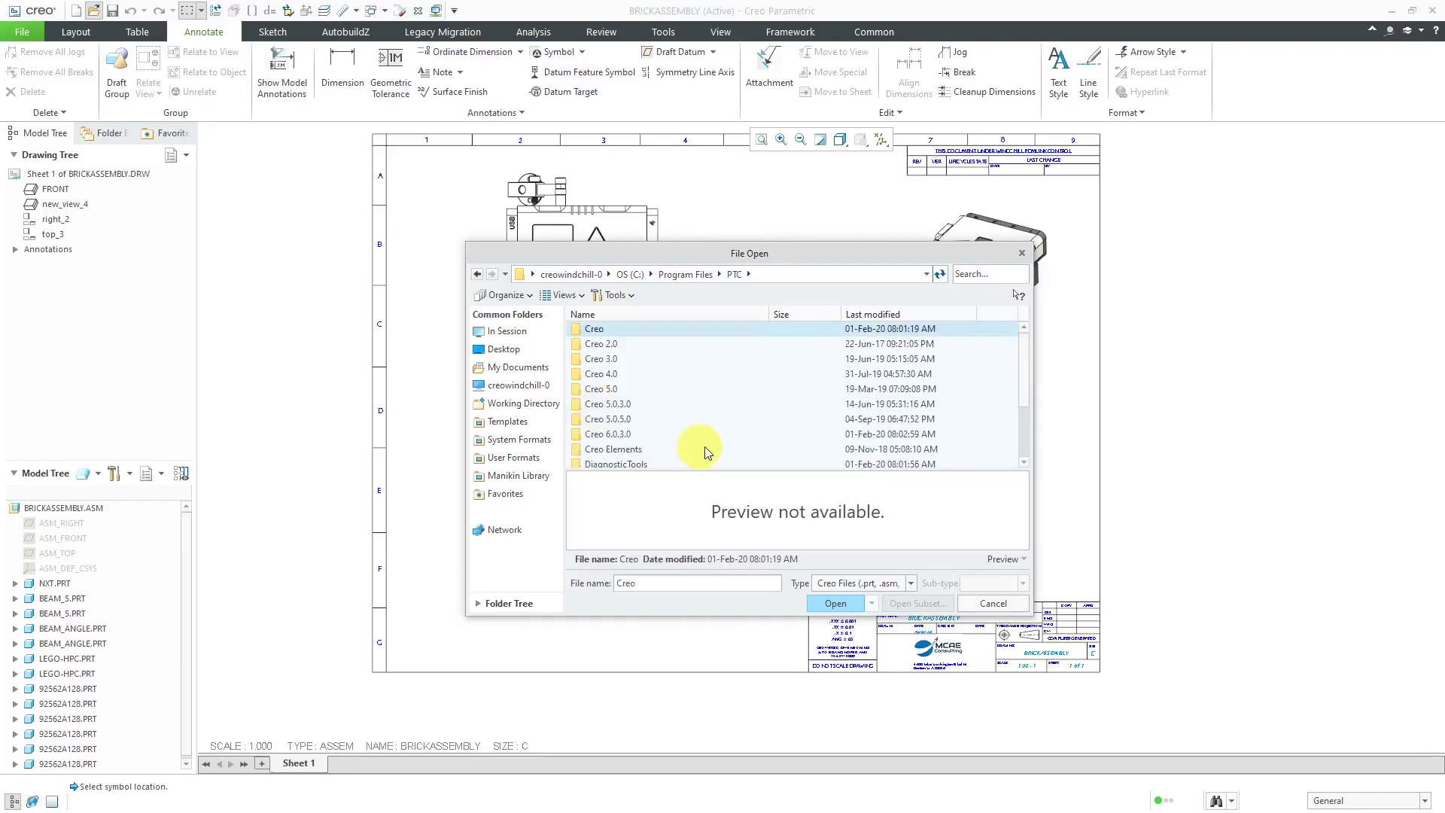
pyautogui.doubleClick(622, 434)
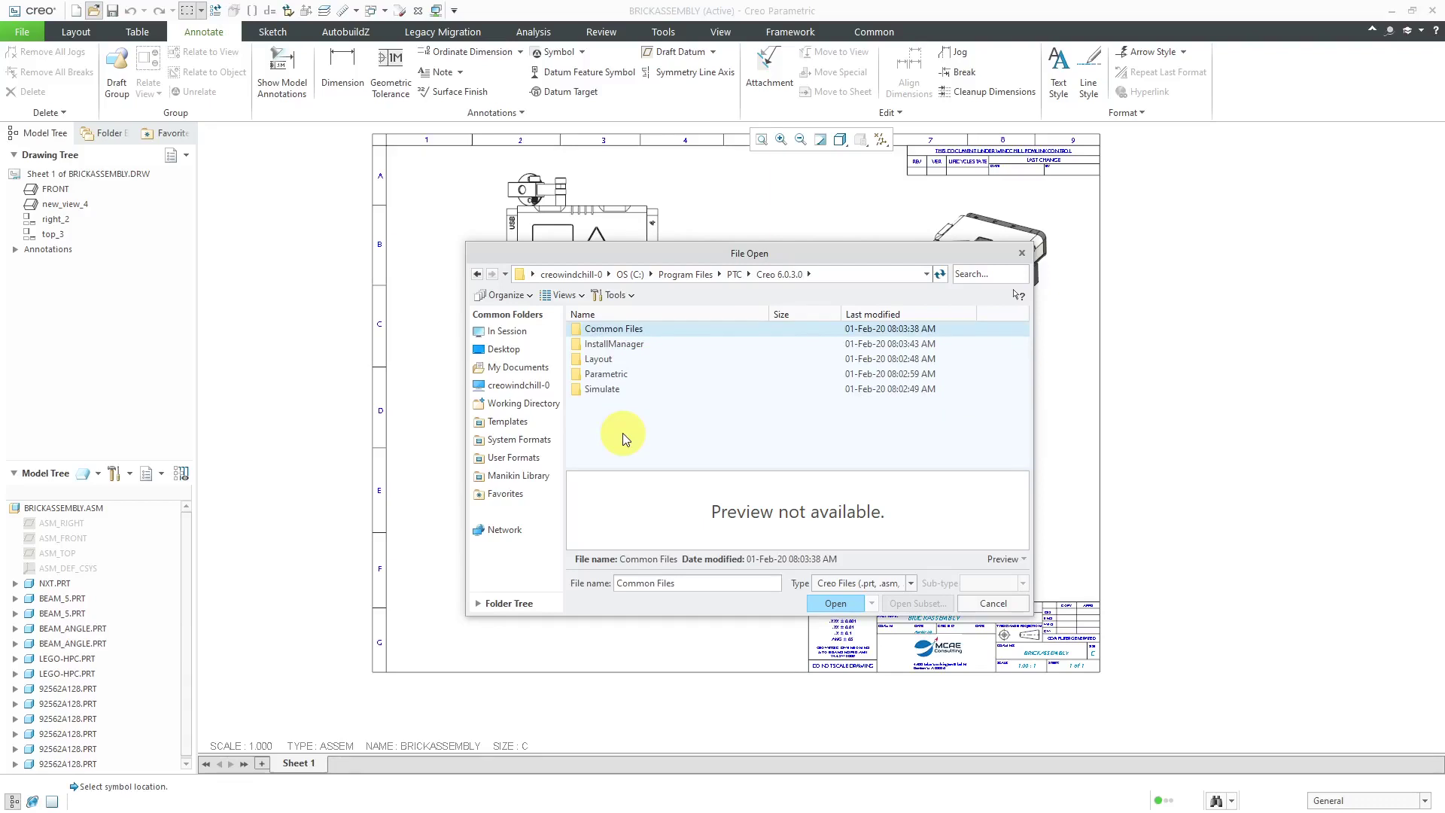
pyautogui.doubleClick(618, 329)
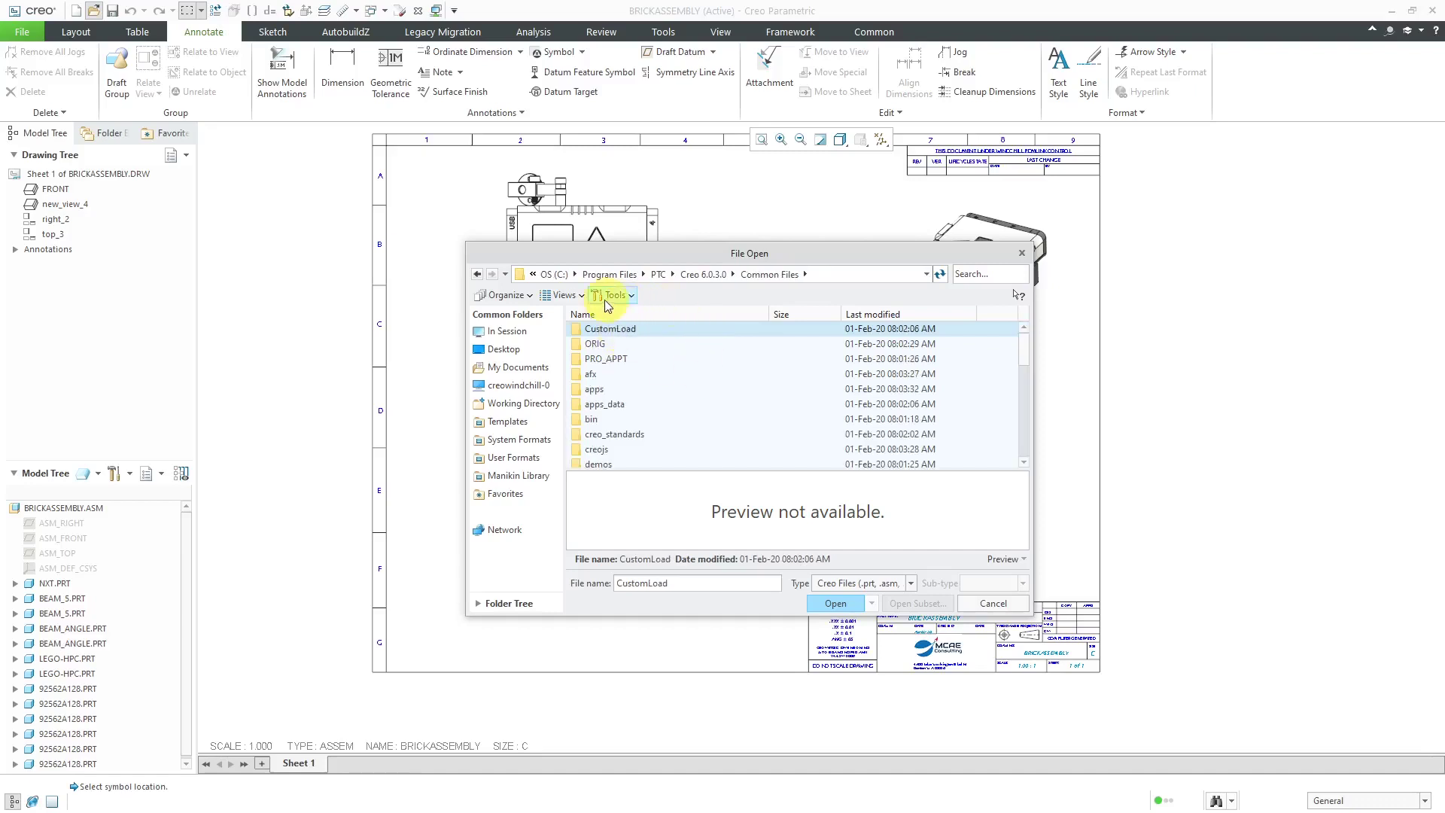
# Switch to list view, go into symbols\palette, and open draw_symbol_palette.drw.
pyautogui.click(563, 295)
pyautogui.click(567, 313)
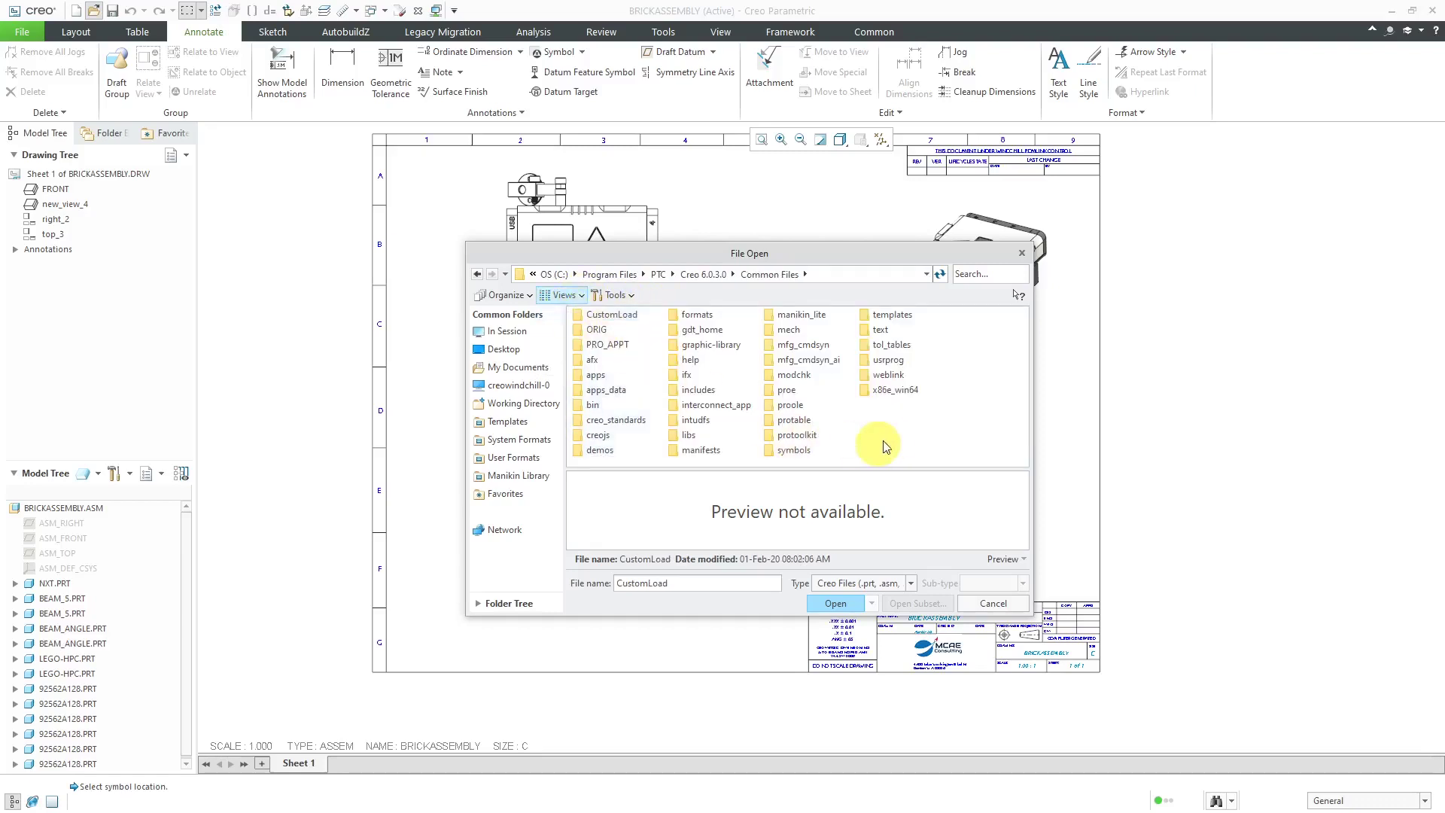
pyautogui.doubleClick(803, 449)
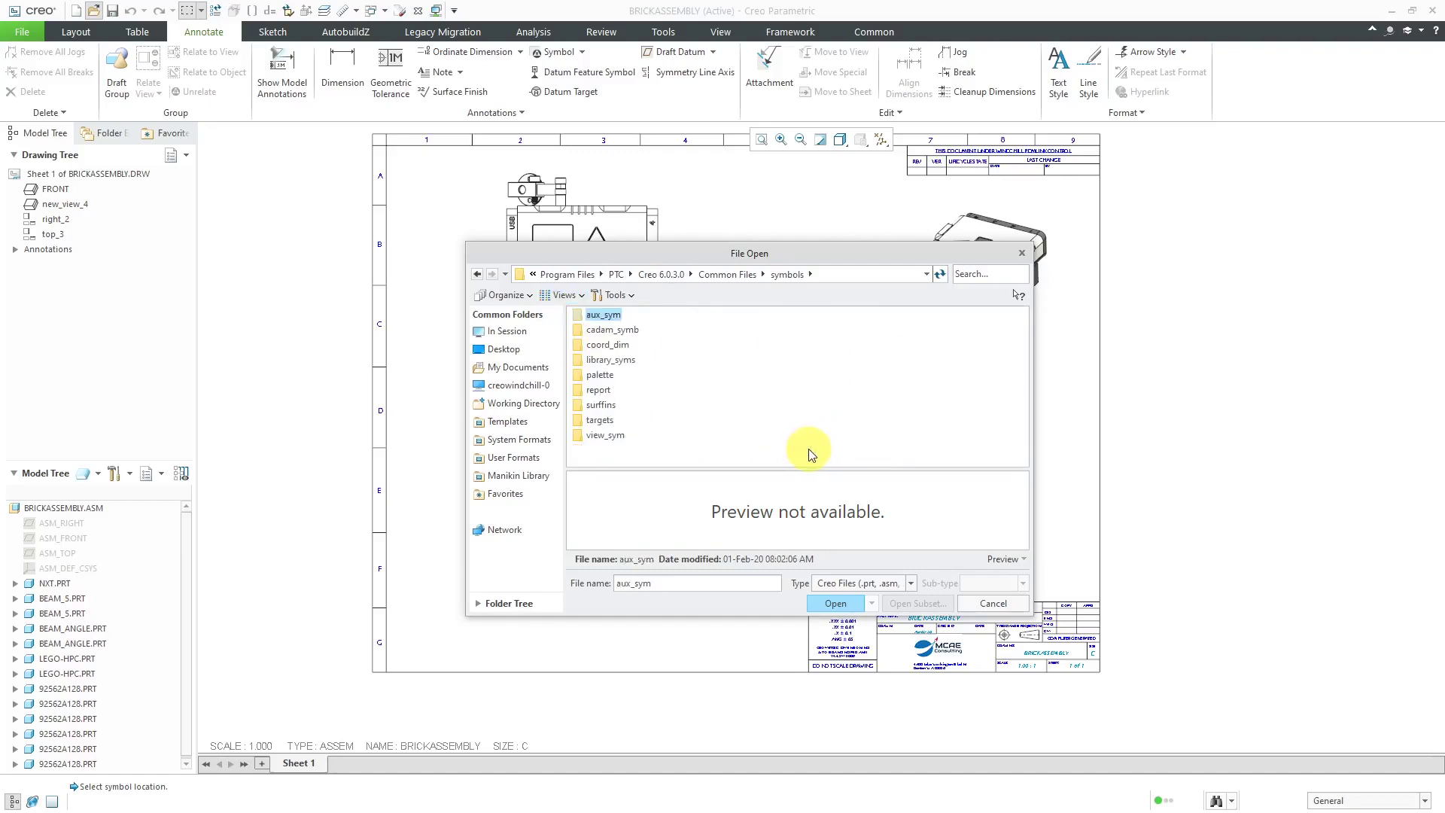
pyautogui.click(606, 379)
pyautogui.doubleClick(607, 380)
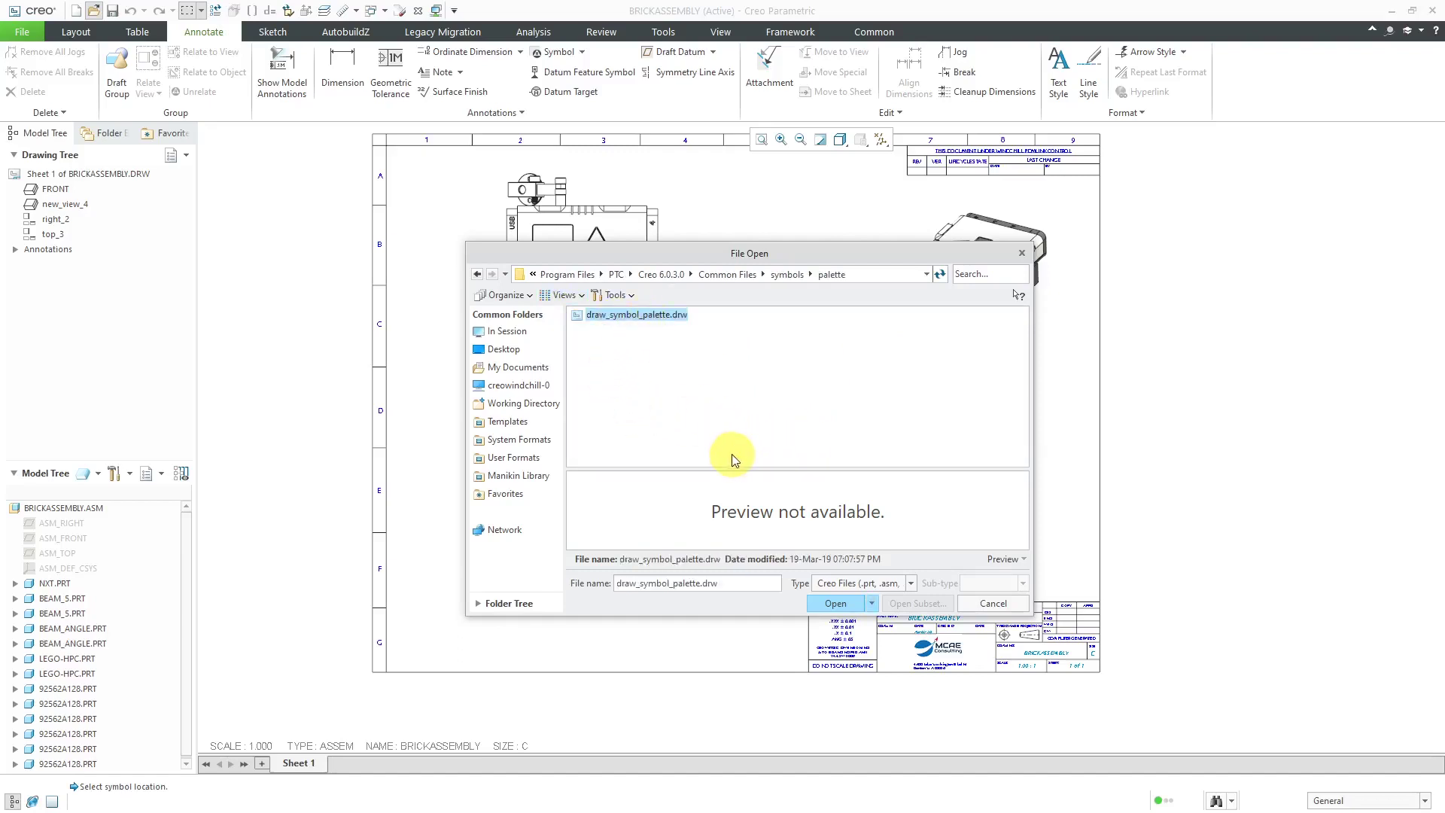
pyautogui.click(849, 606)
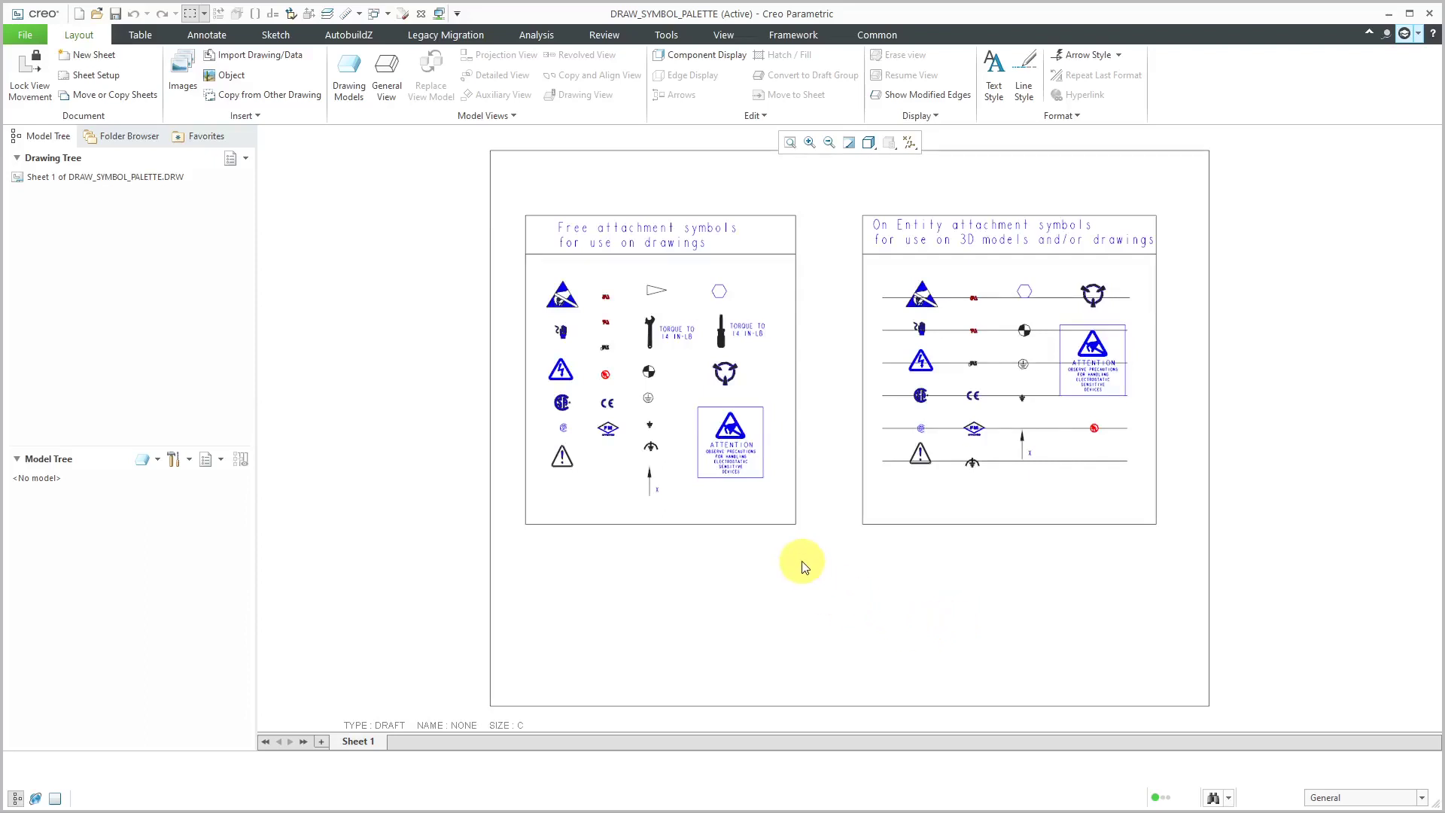
# Zoom into the draw_symbol_palette sheet and switch to the Annotate tab.
pyautogui.scroll(-1, 622, 297)
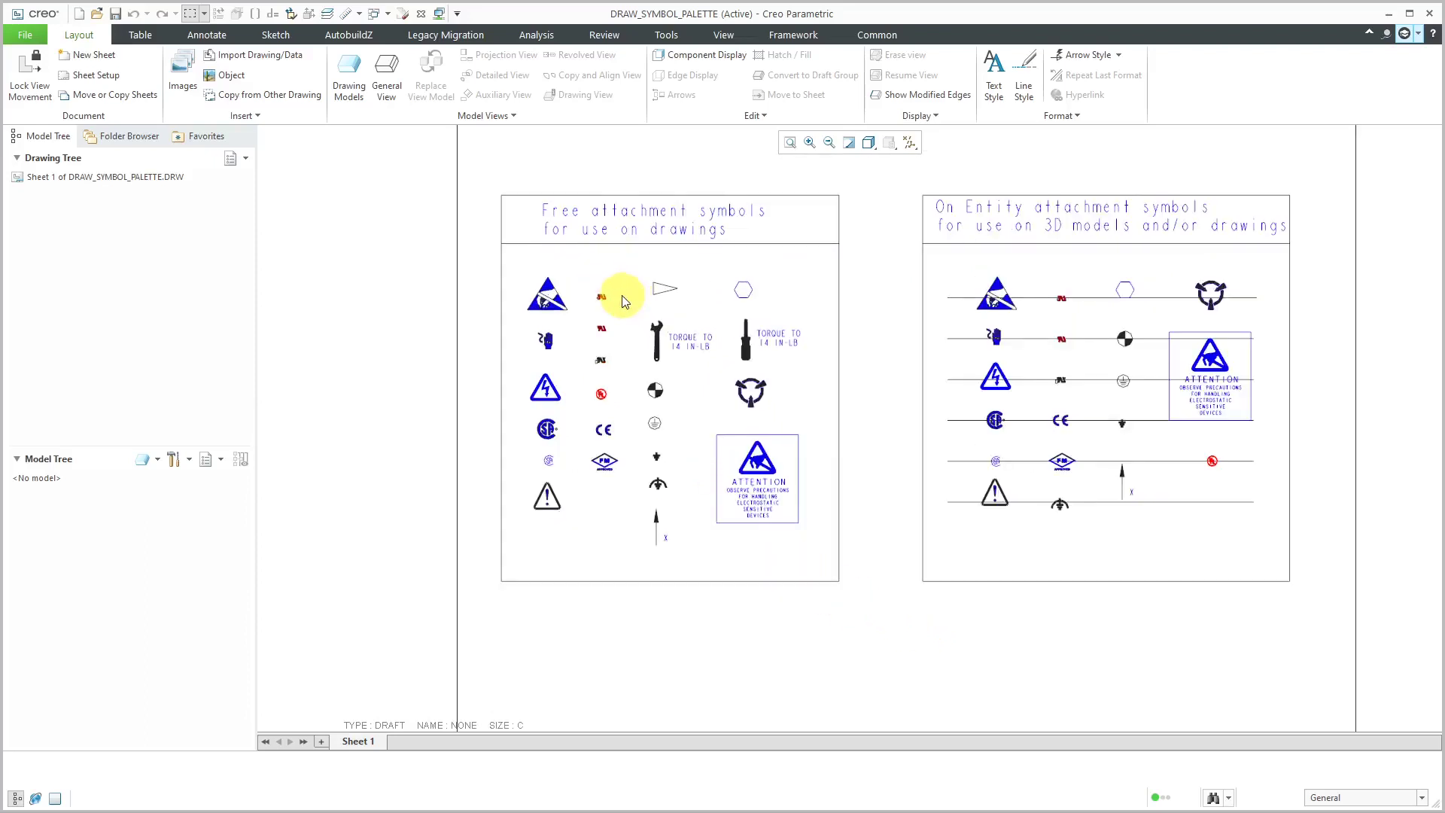
pyautogui.click(211, 42)
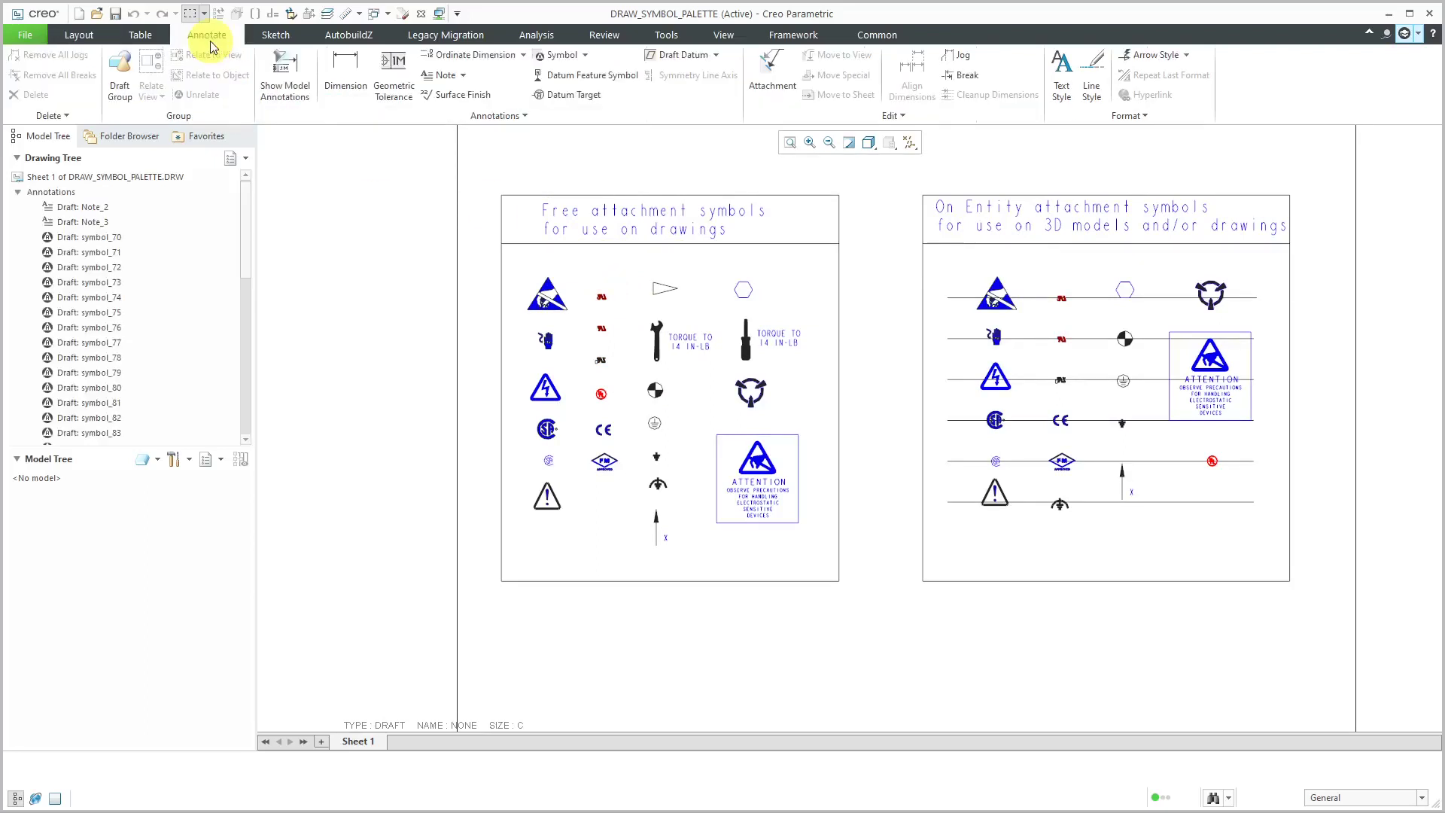
pyautogui.click(587, 55)
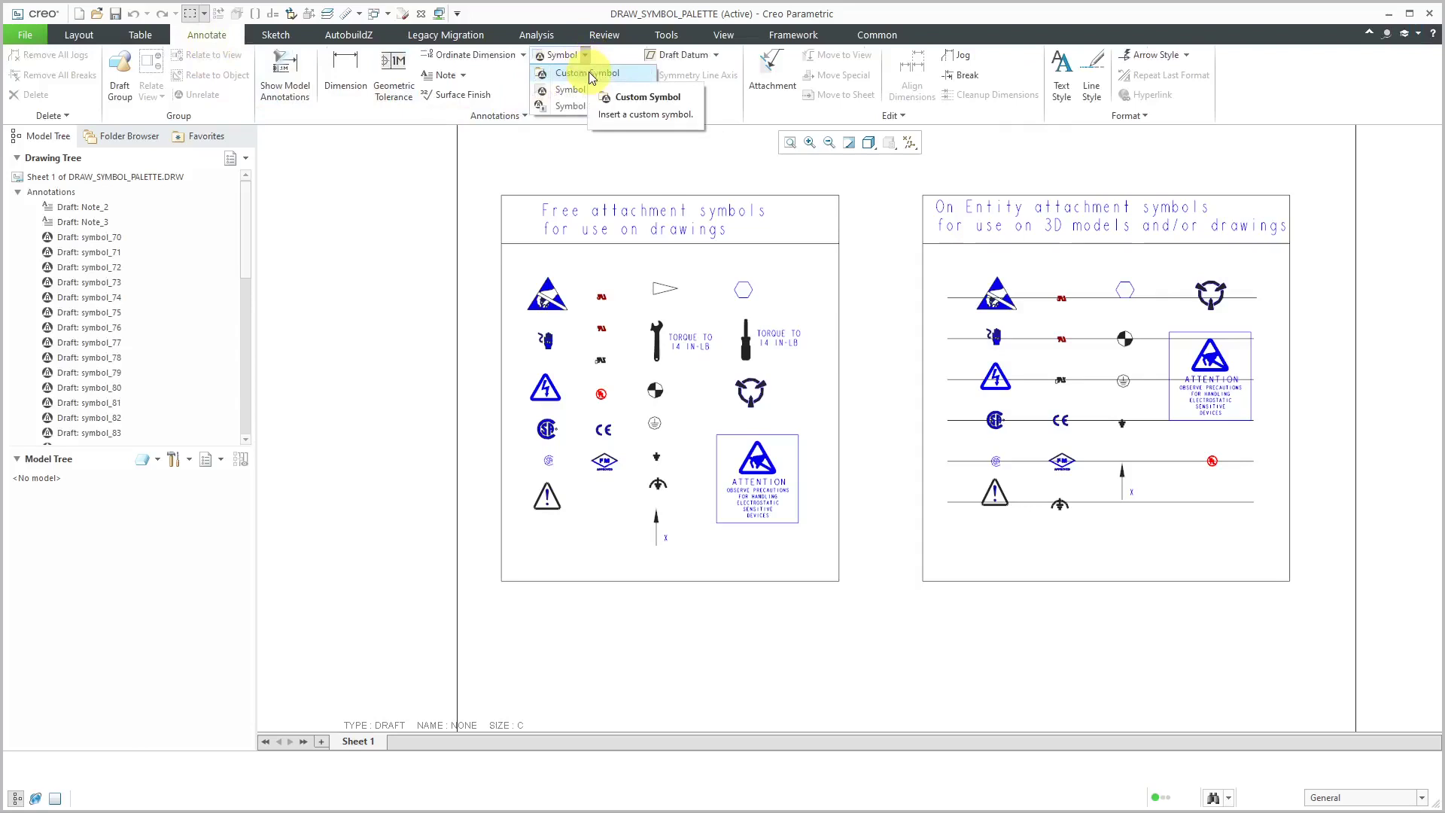
pyautogui.click(591, 76)
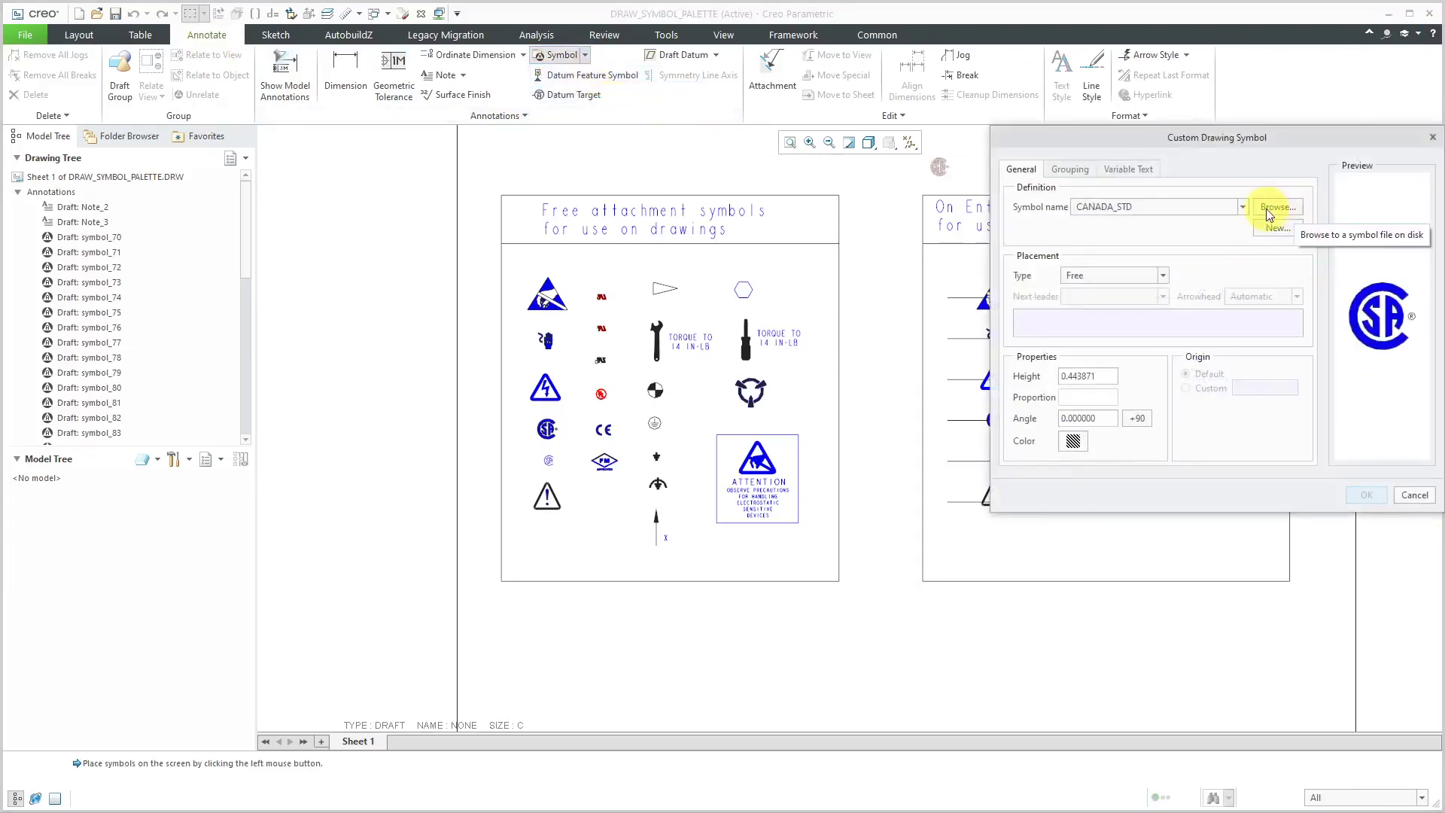
pyautogui.click(1243, 207)
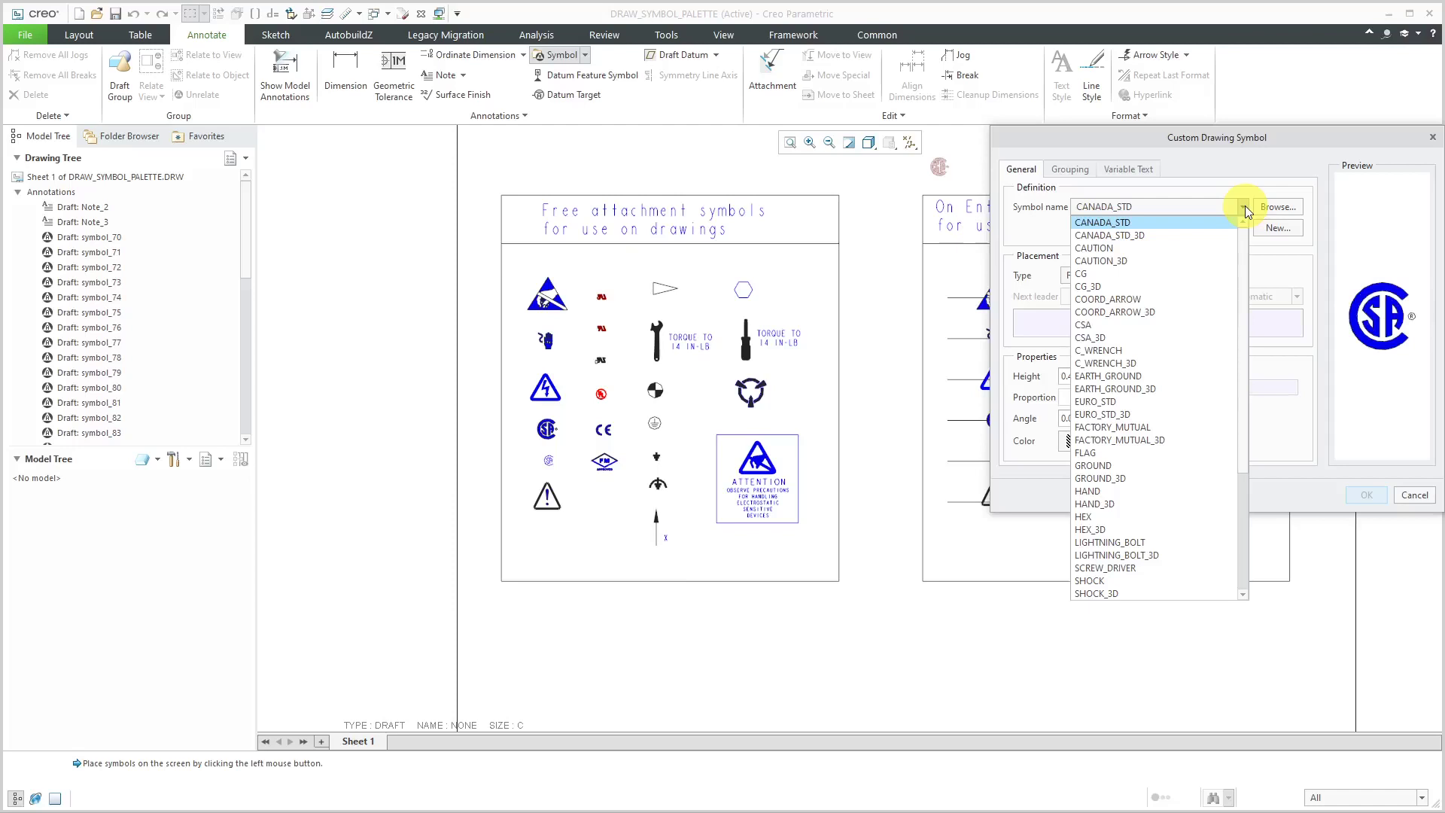
pyautogui.scroll(-5, 1225, 281)
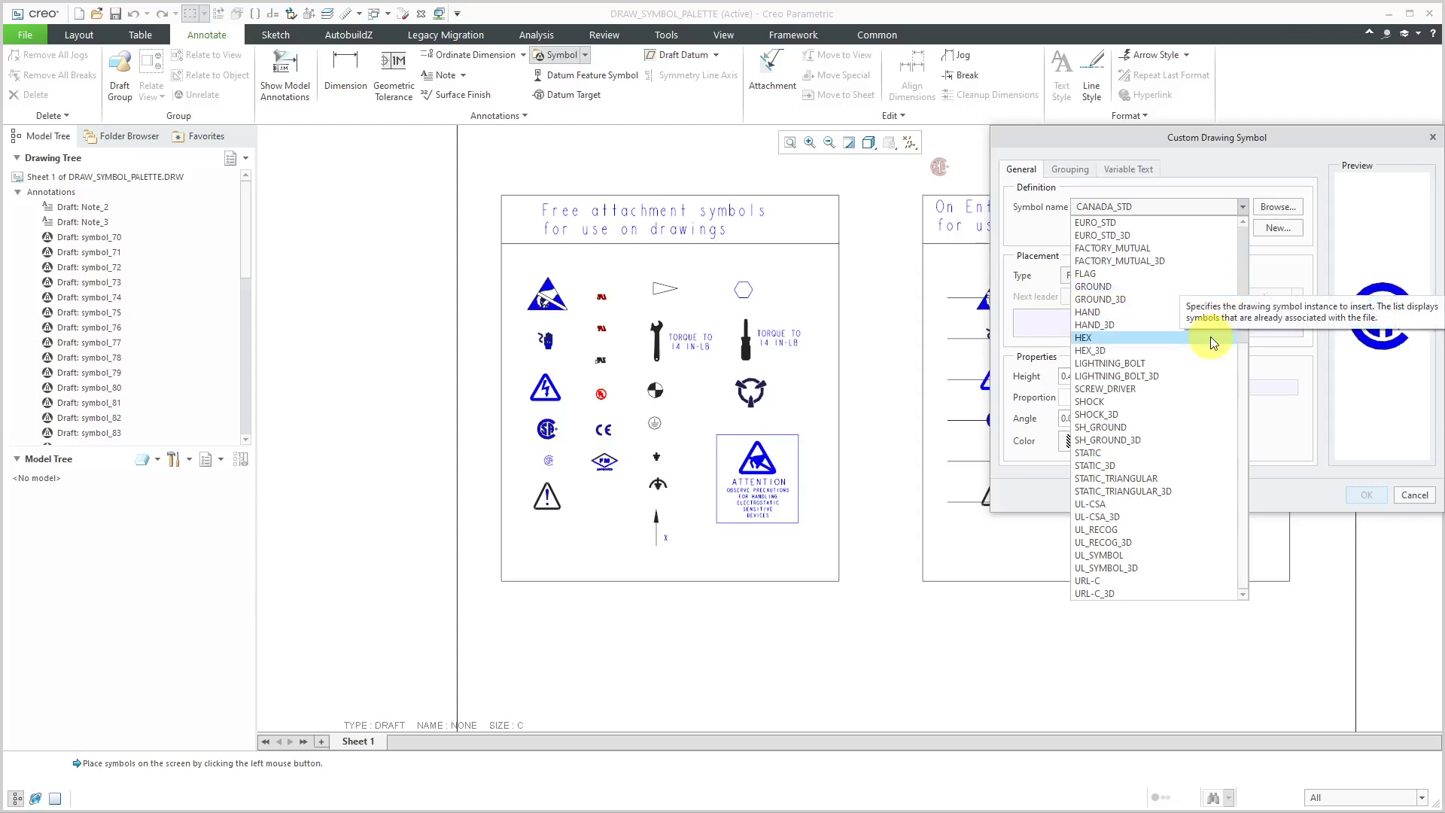
pyautogui.click(1130, 580)
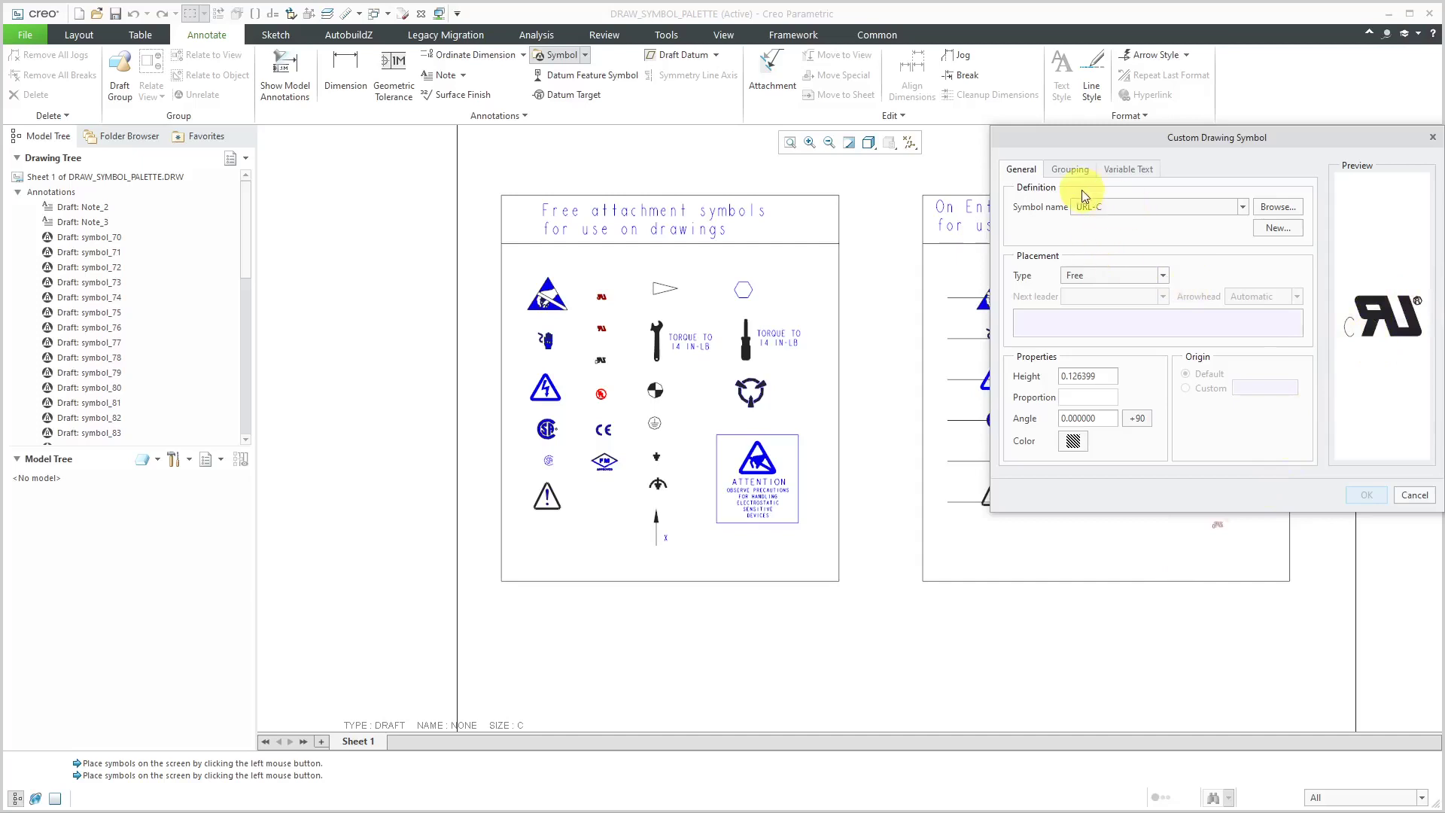
pyautogui.click(1136, 210)
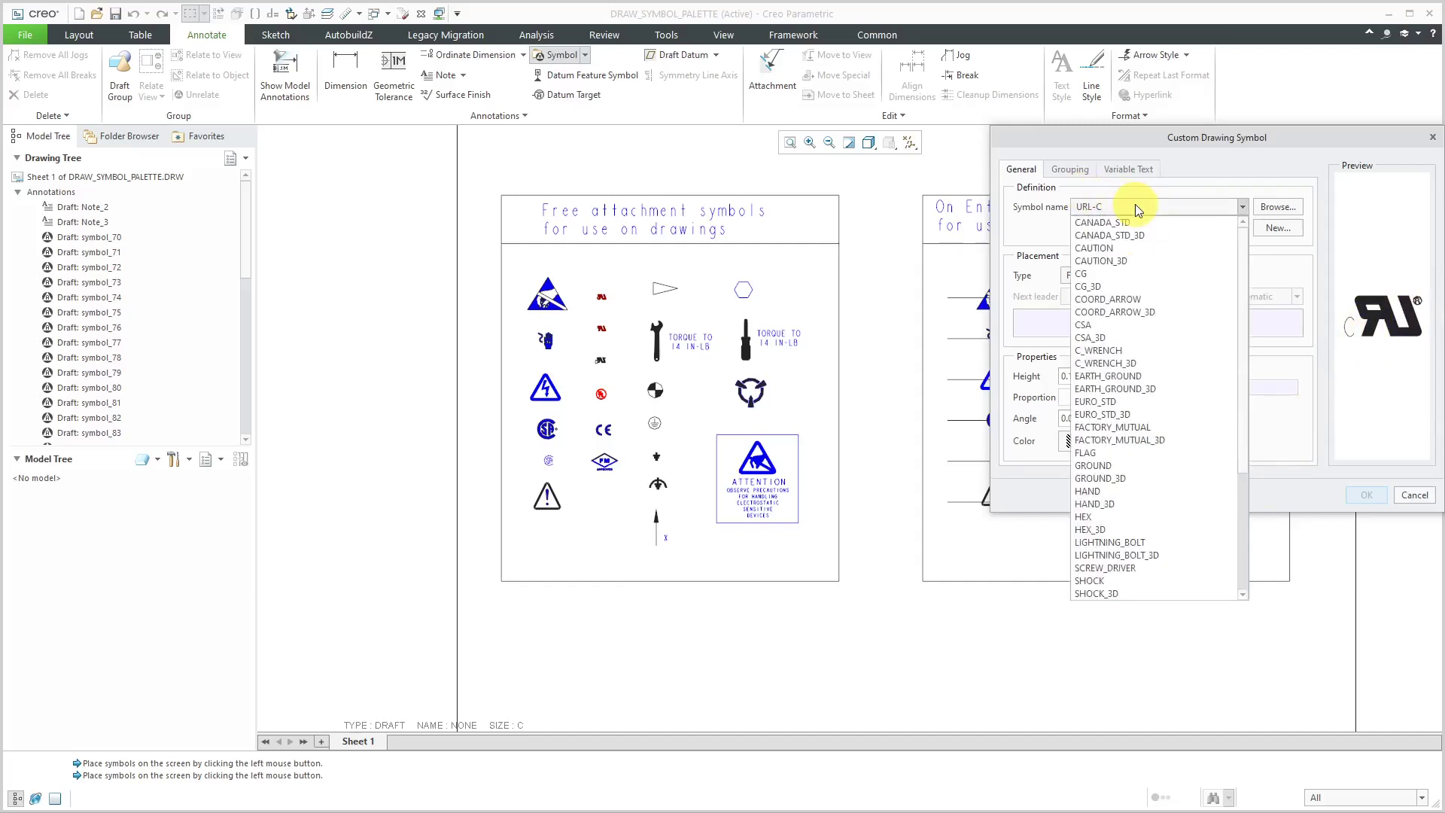
pyautogui.click(1139, 541)
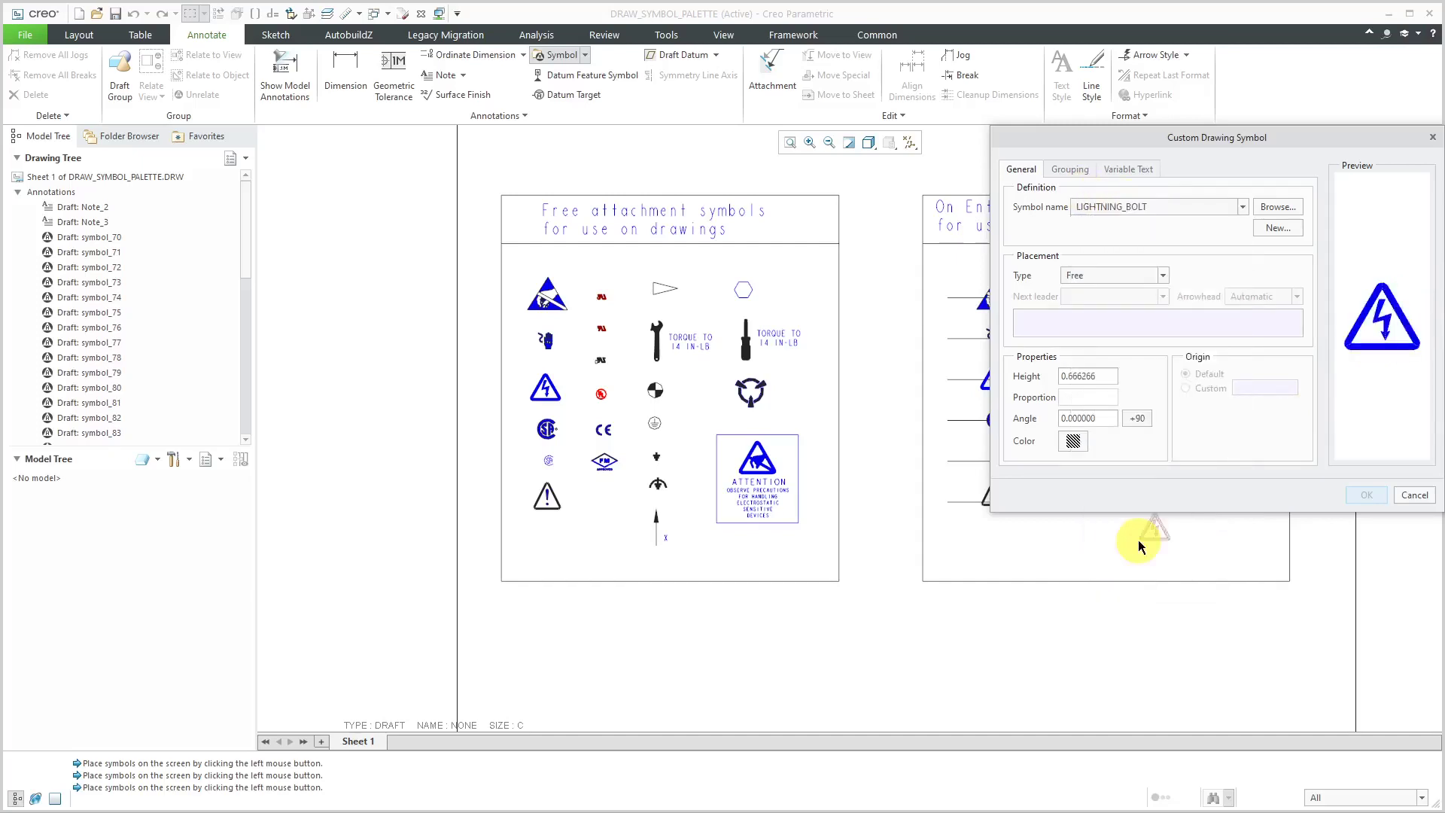
pyautogui.click(1134, 210)
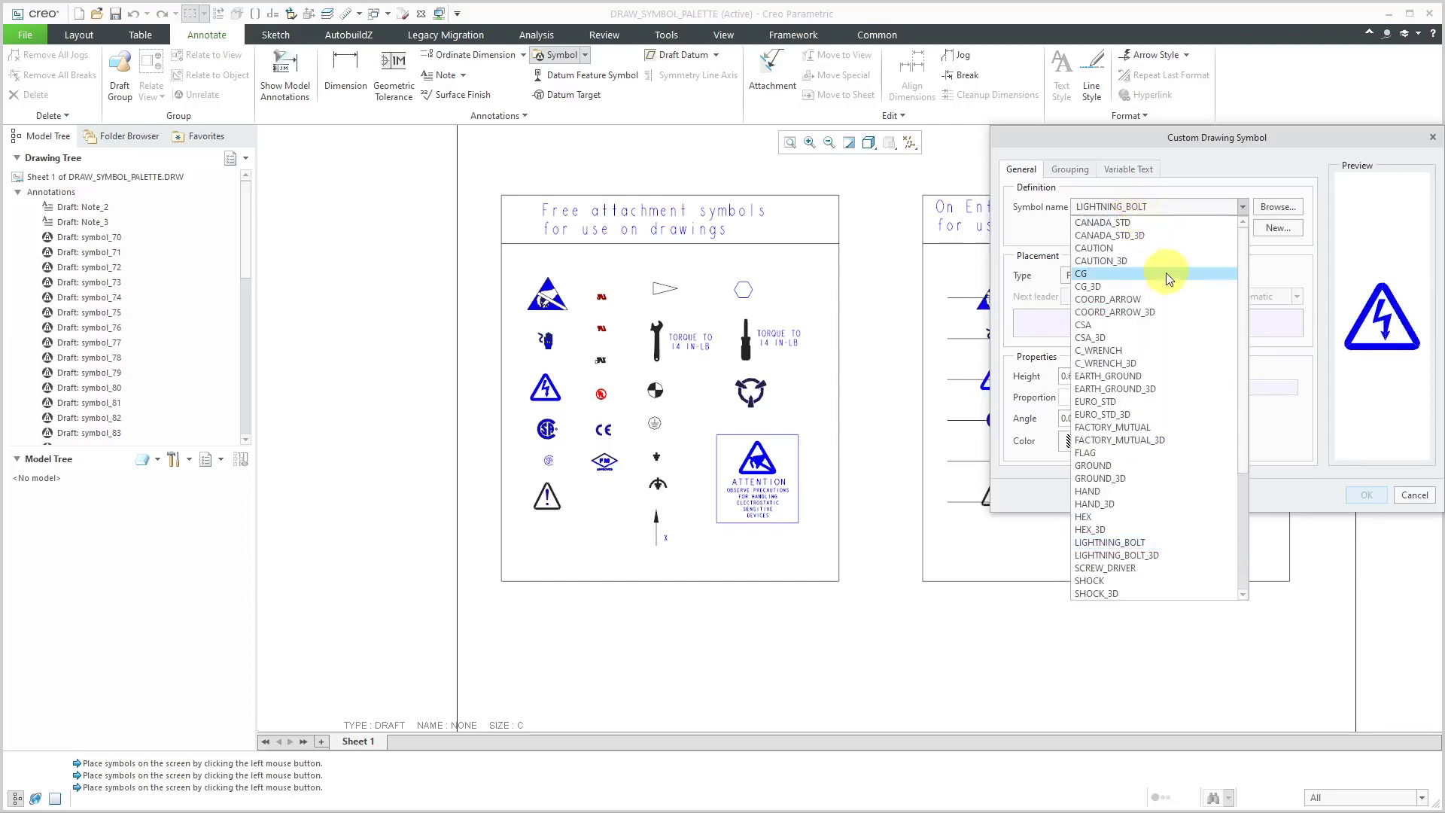
pyautogui.click(1133, 248)
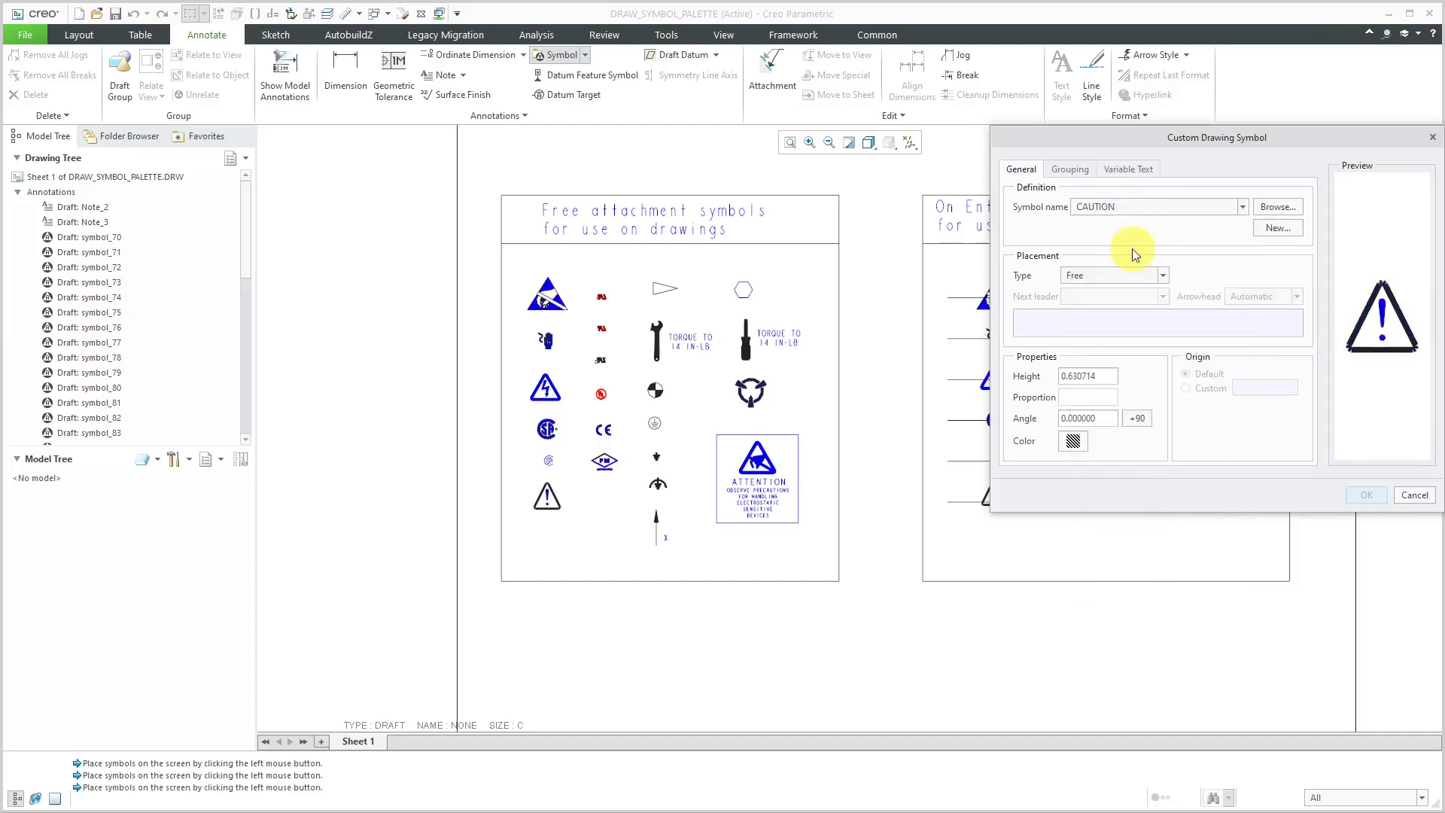
pyautogui.click(1122, 210)
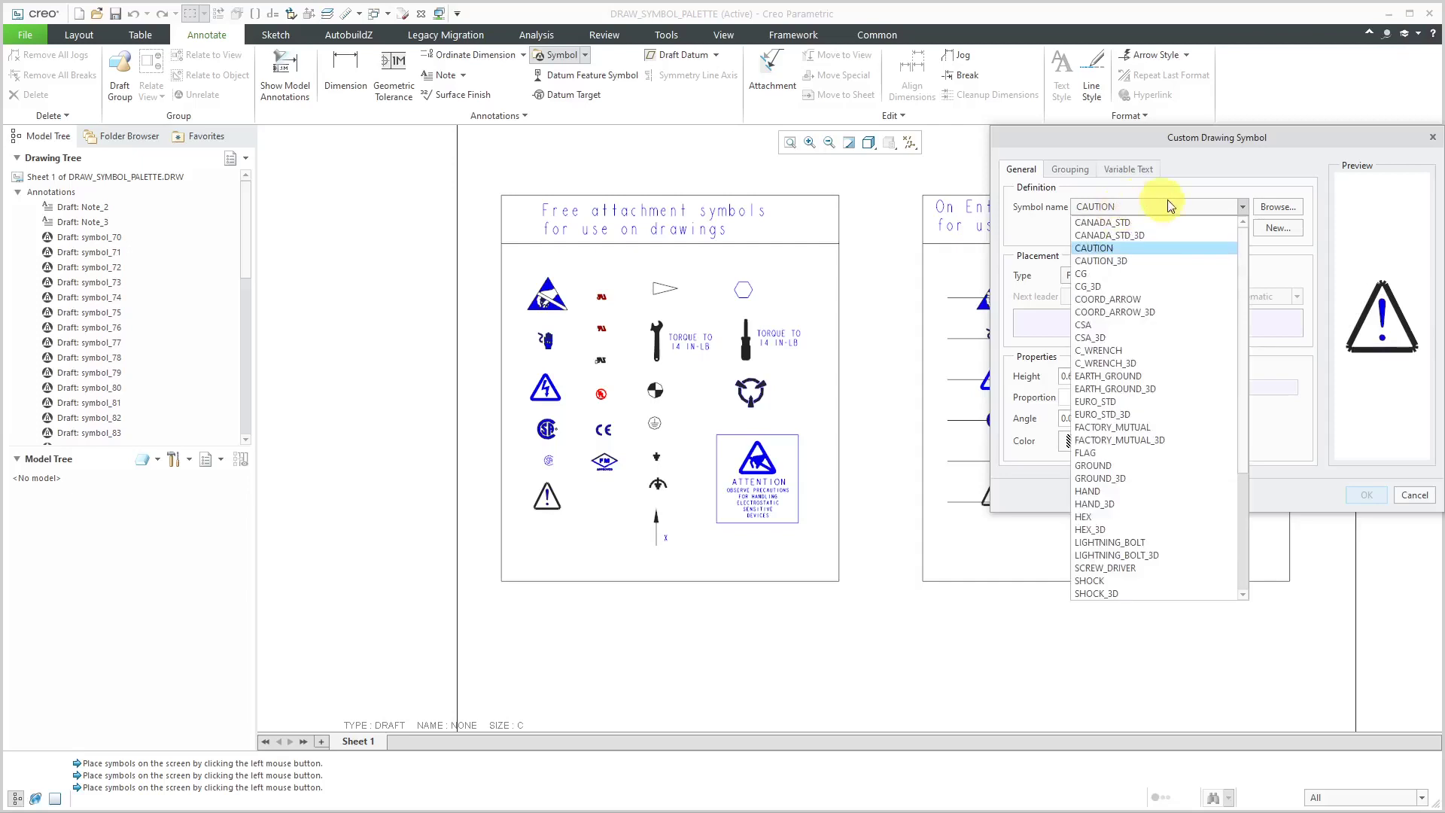
pyautogui.click(1195, 190)
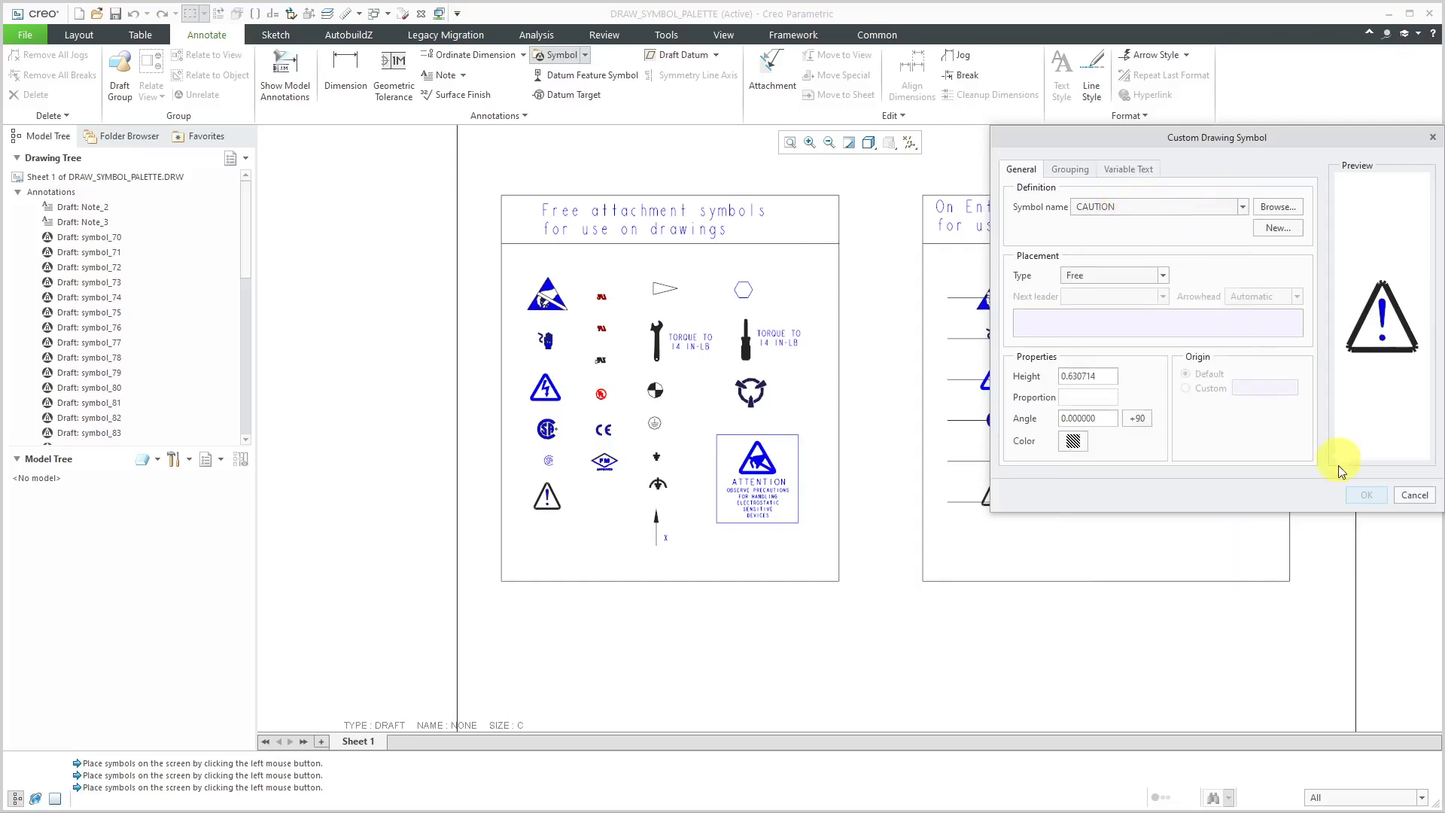
pyautogui.click(1413, 496)
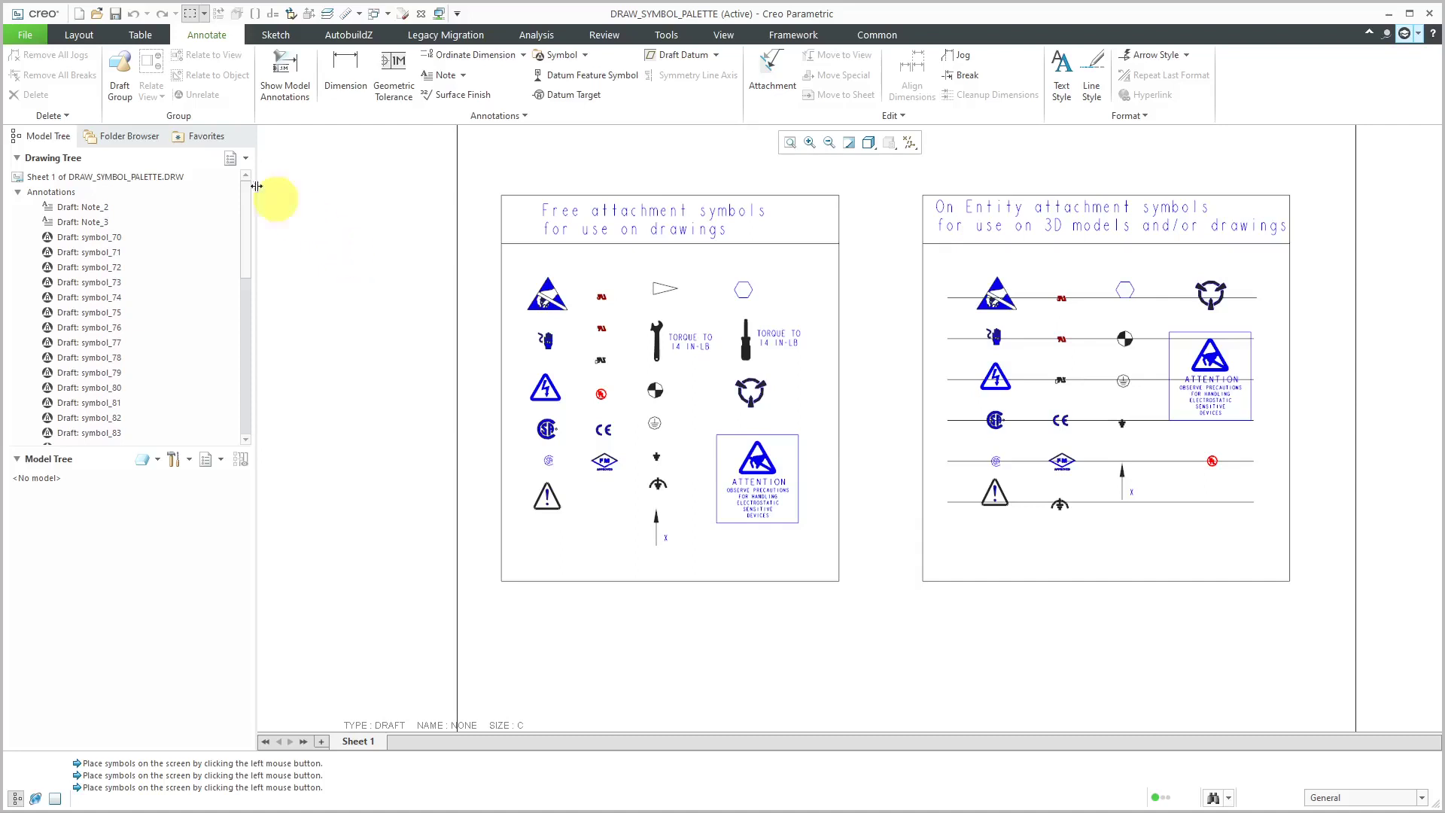
pyautogui.click(25, 34)
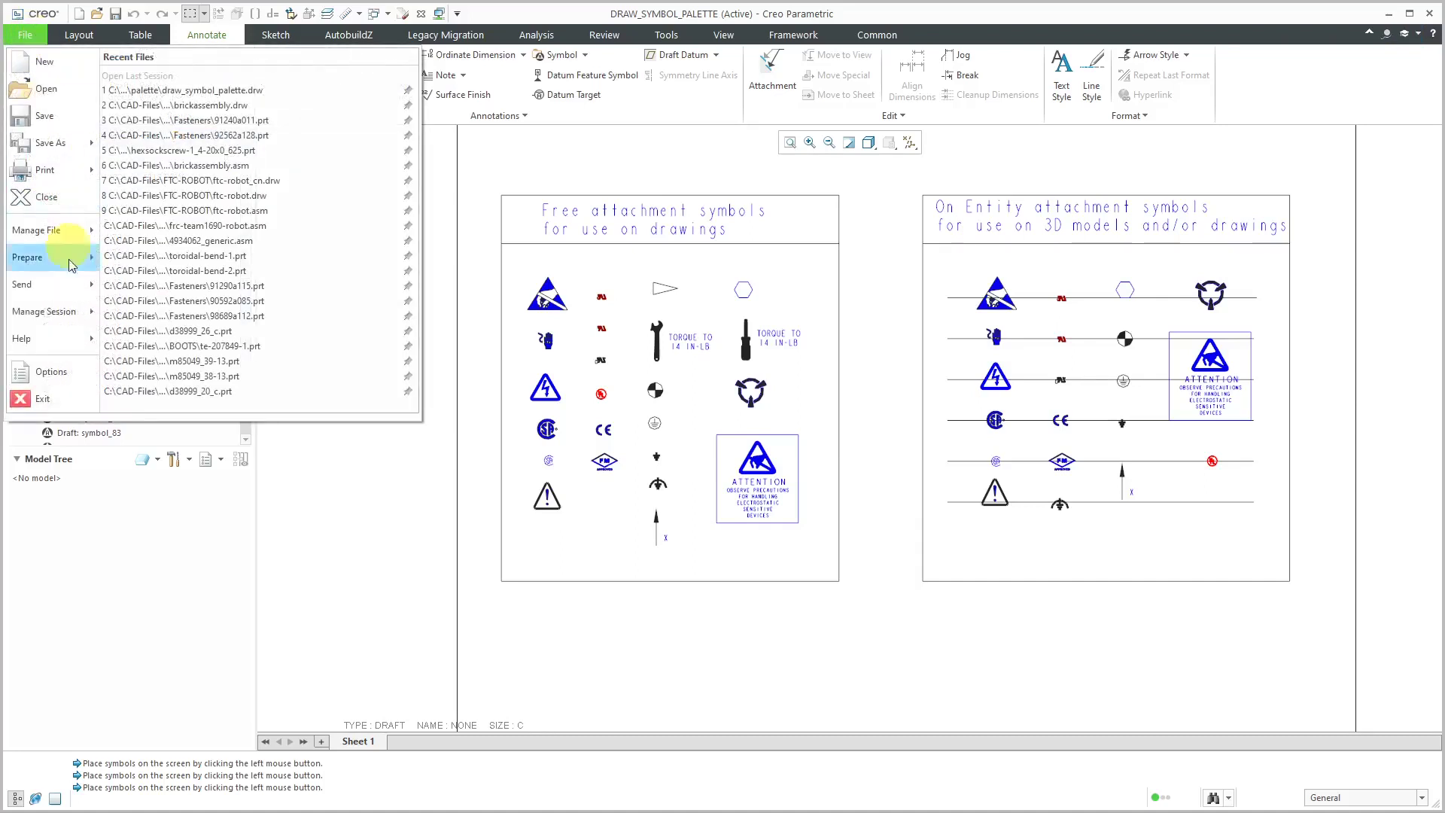
pyautogui.click(65, 371)
pyautogui.click(443, 465)
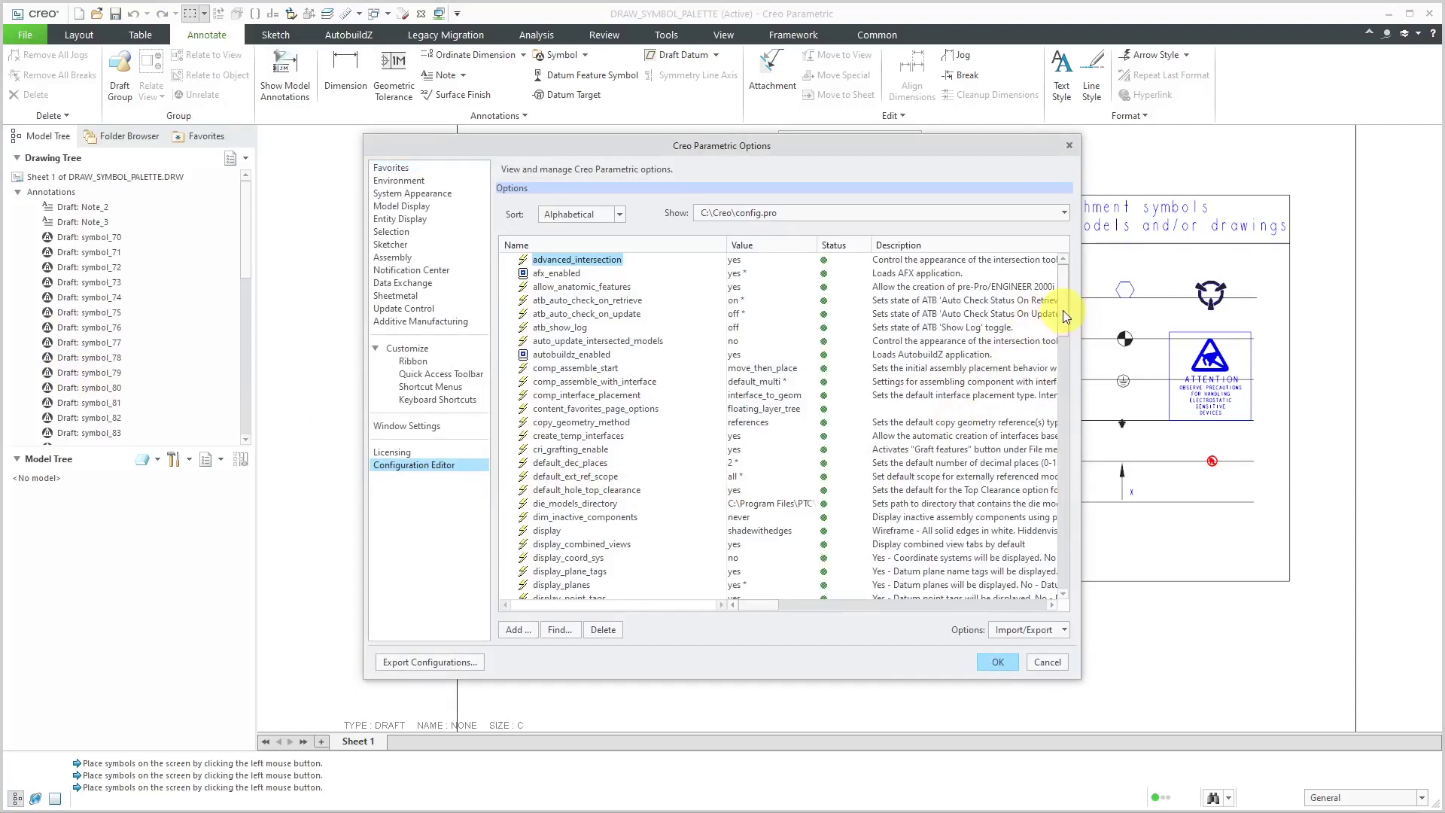
pyautogui.moveTo(1068, 315); pyautogui.dragTo(1071, 526)
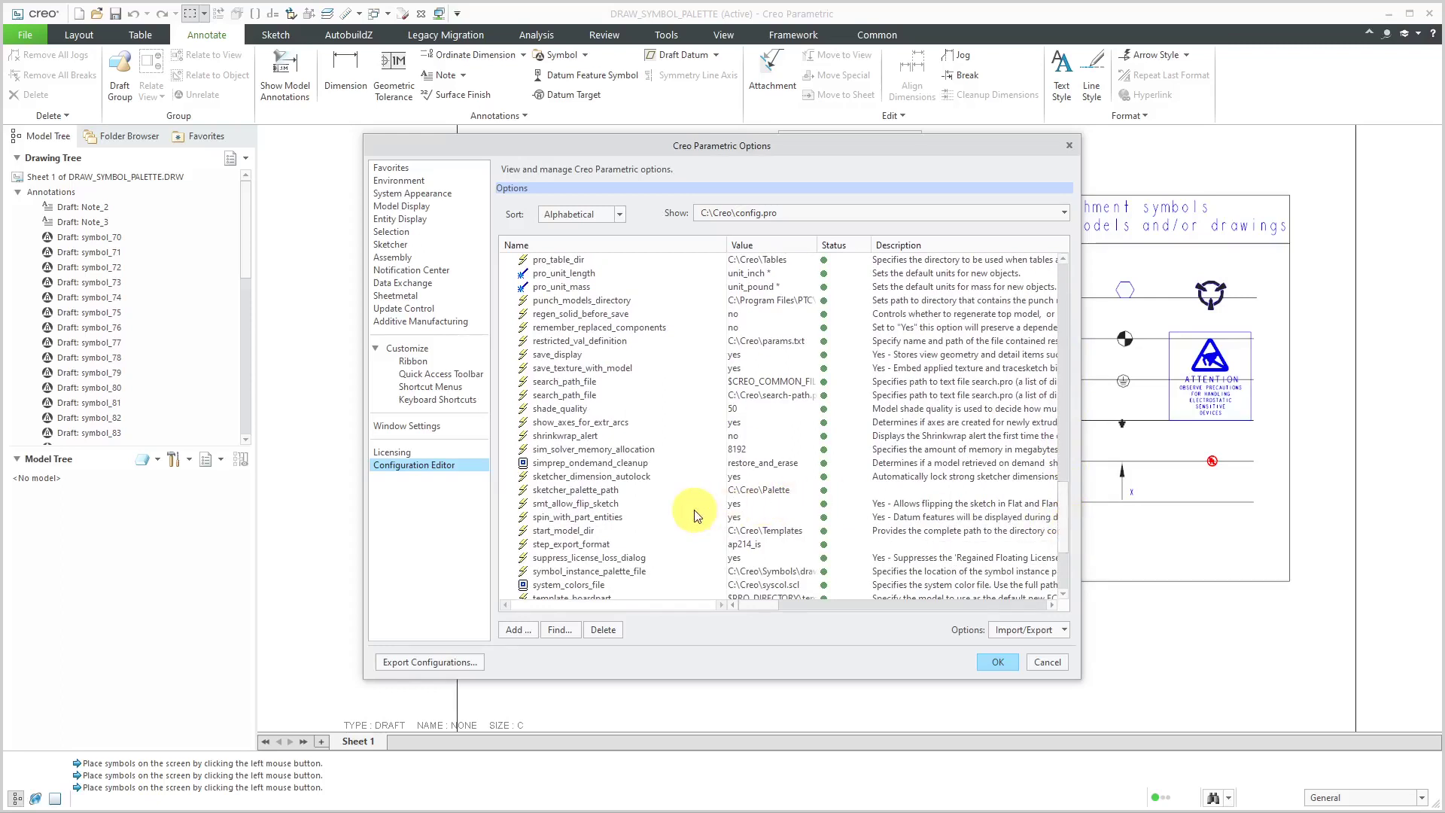
pyautogui.click(636, 571)
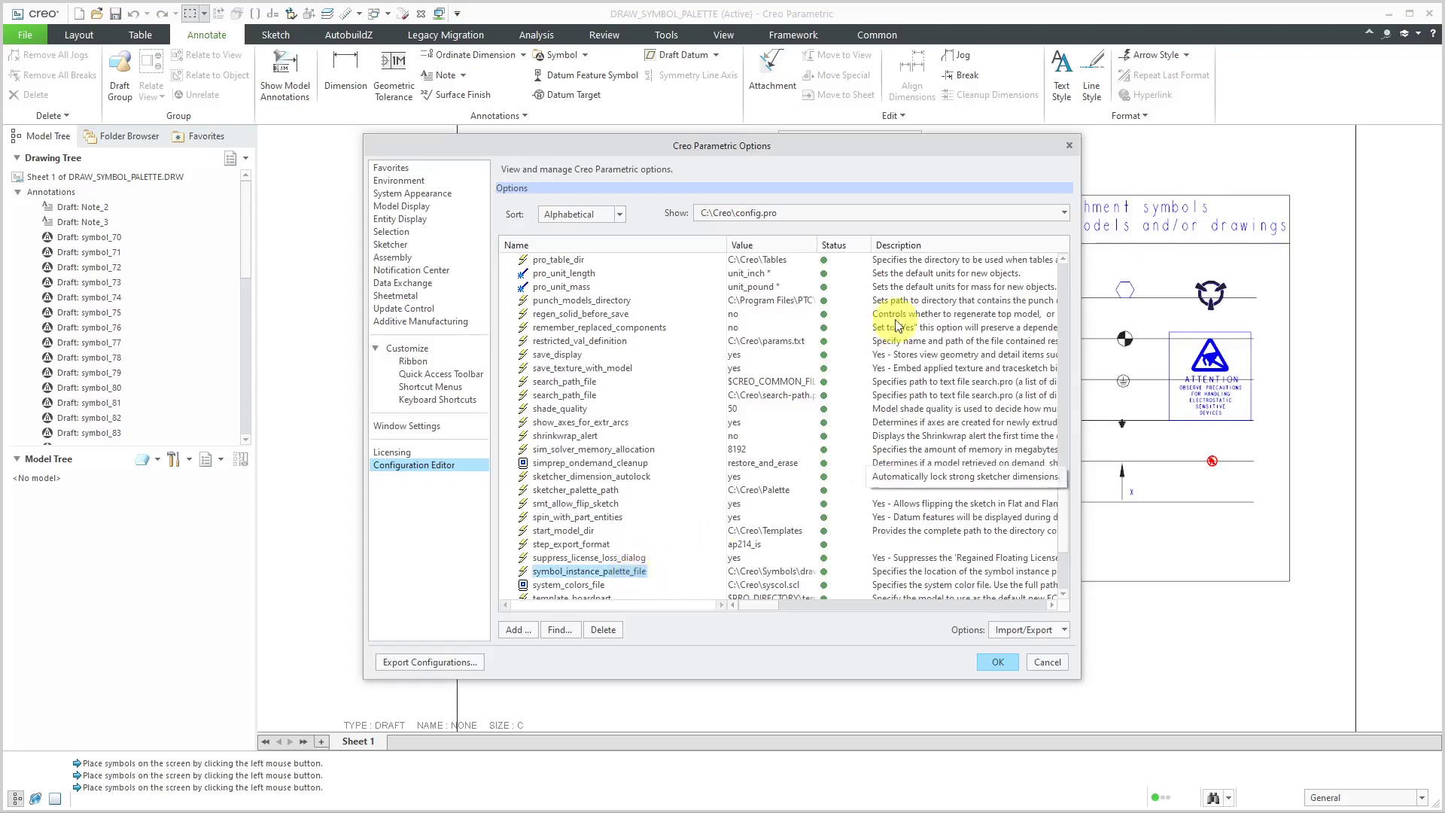
pyautogui.moveTo(816, 249); pyautogui.dragTo(953, 255)
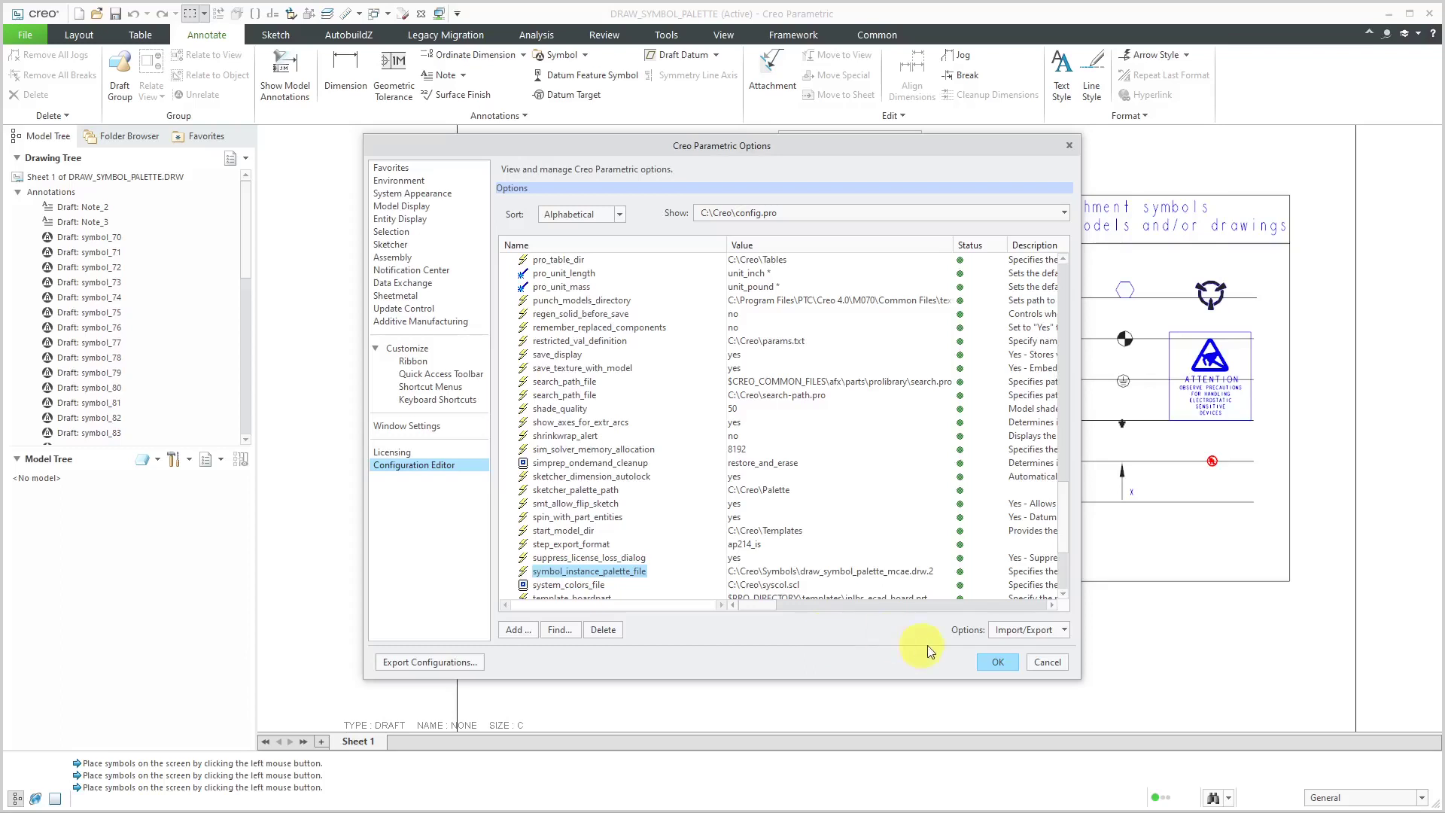
pyautogui.click(998, 662)
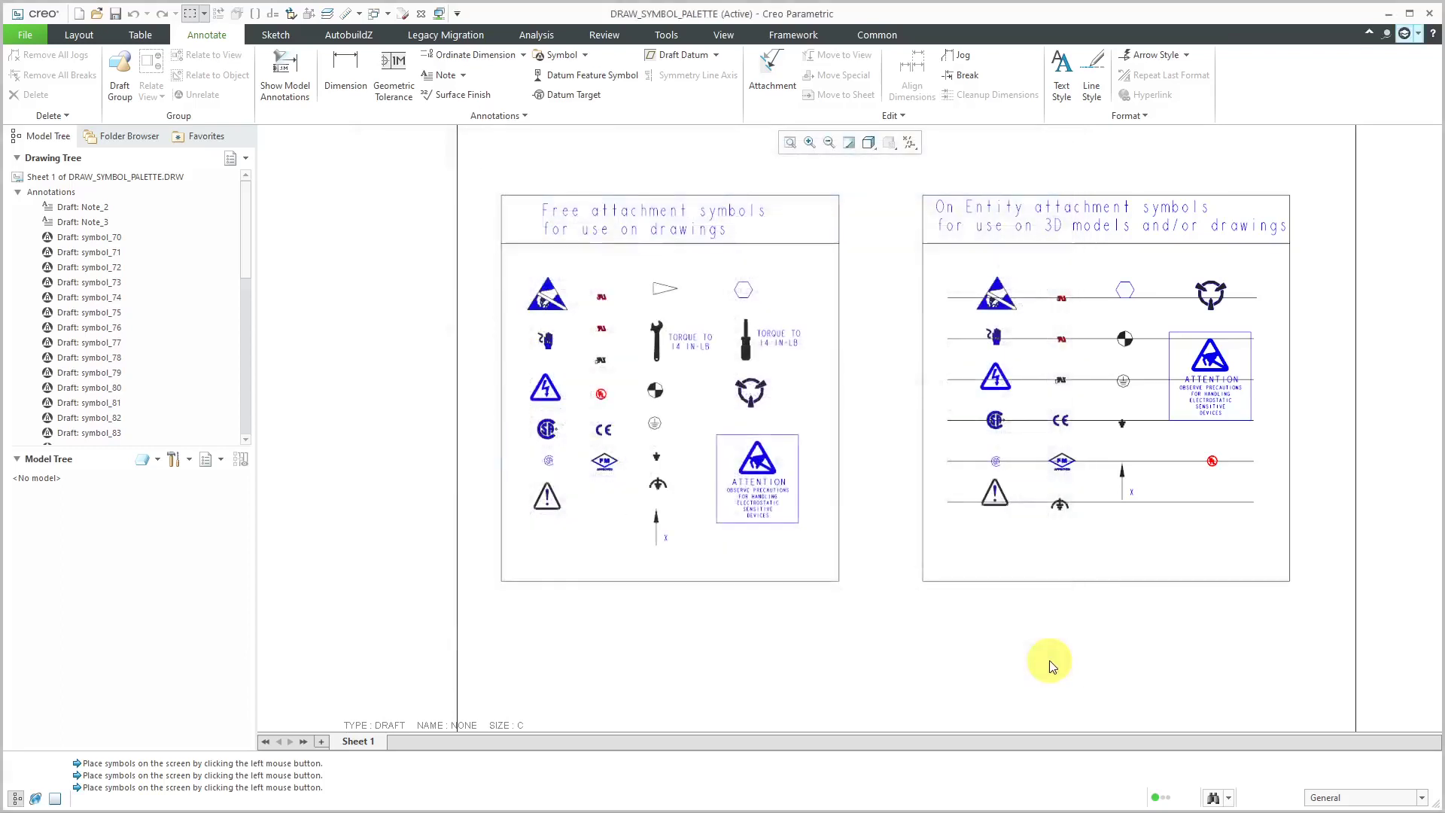
# Choose Symbol From Palette to display the draw_symbol_palette_mcae free and on-entity symbols.
pyautogui.click(585, 60)
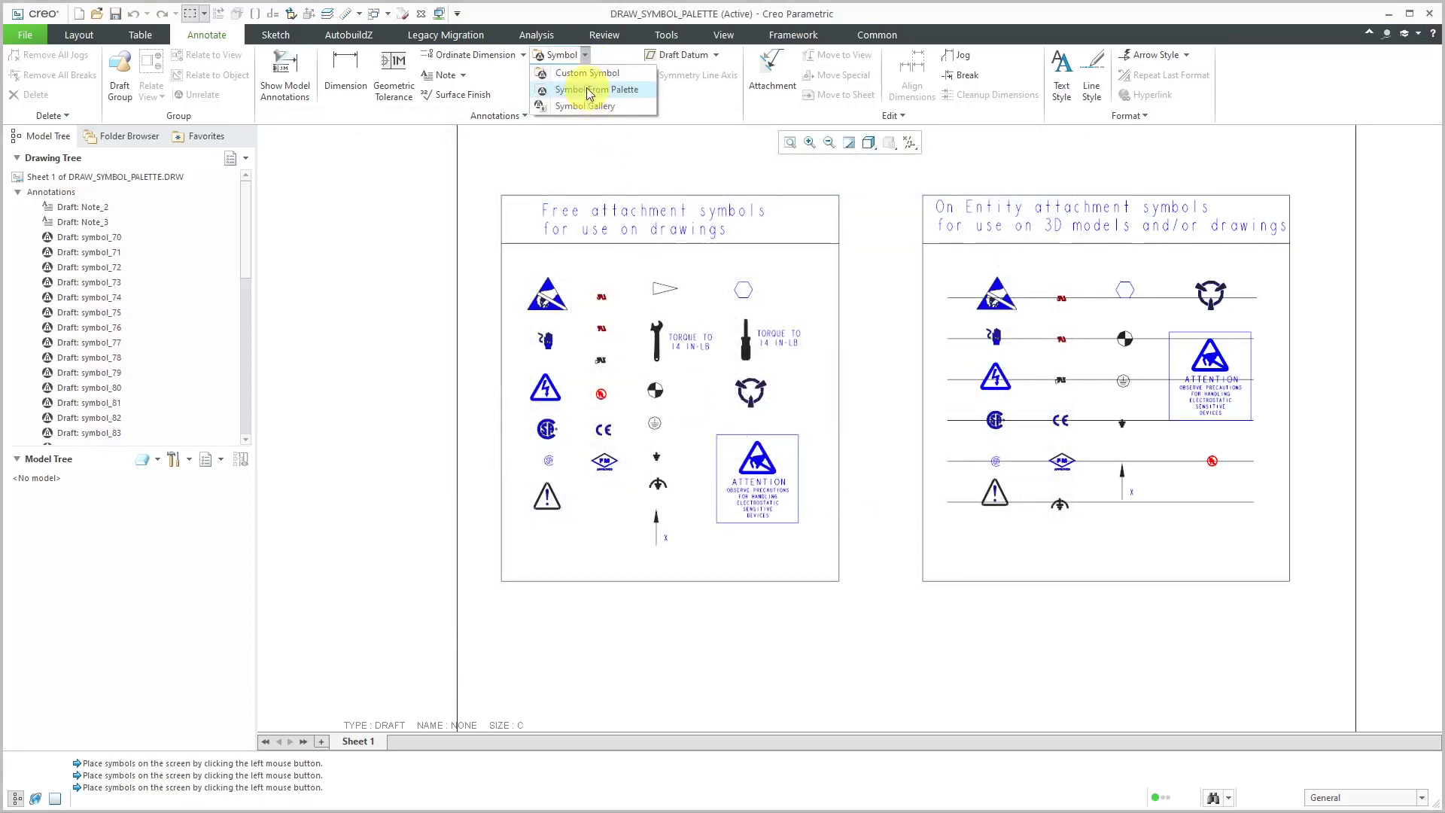
pyautogui.click(589, 91)
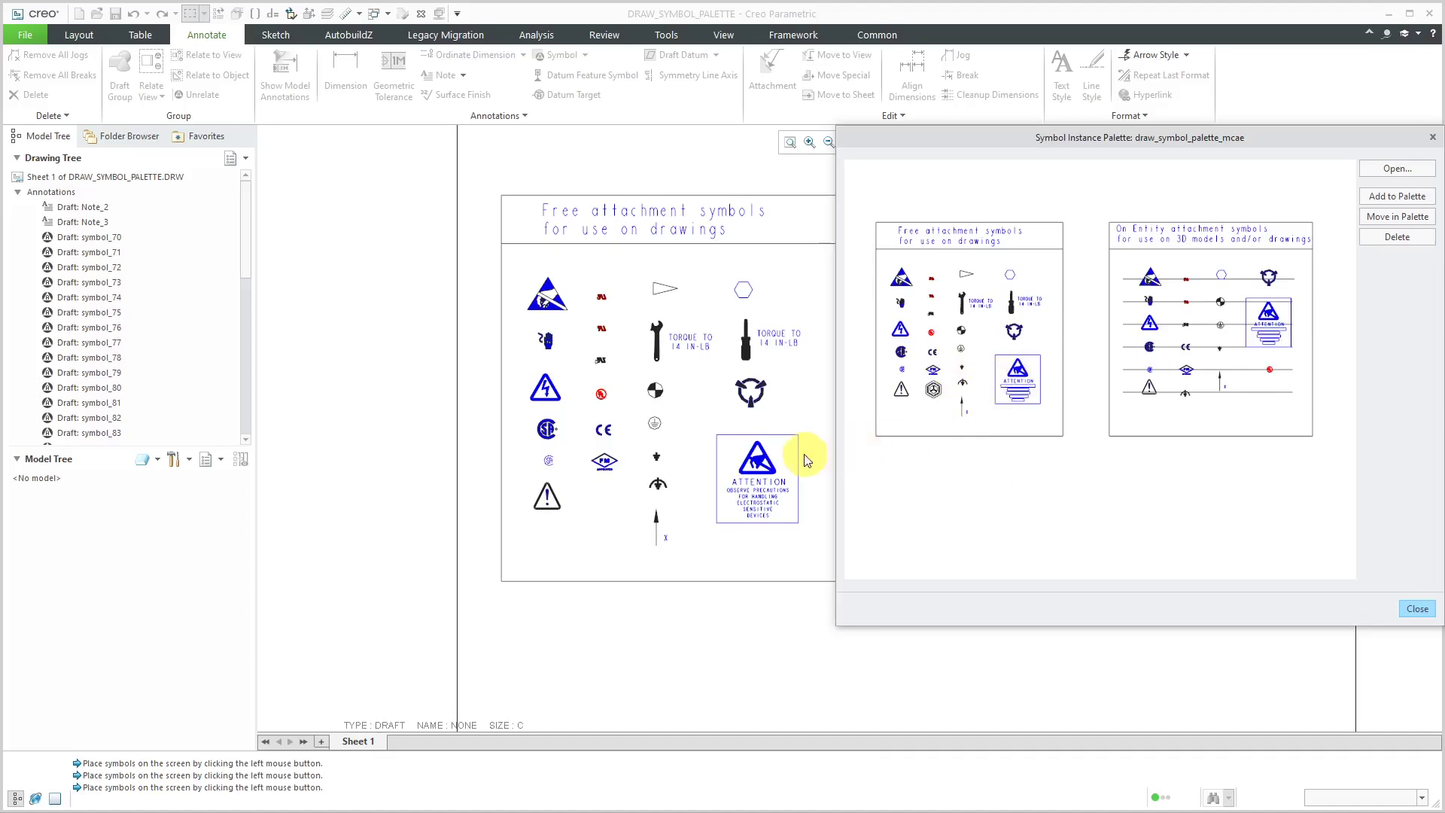
pyautogui.scroll(-3, 475, 477)
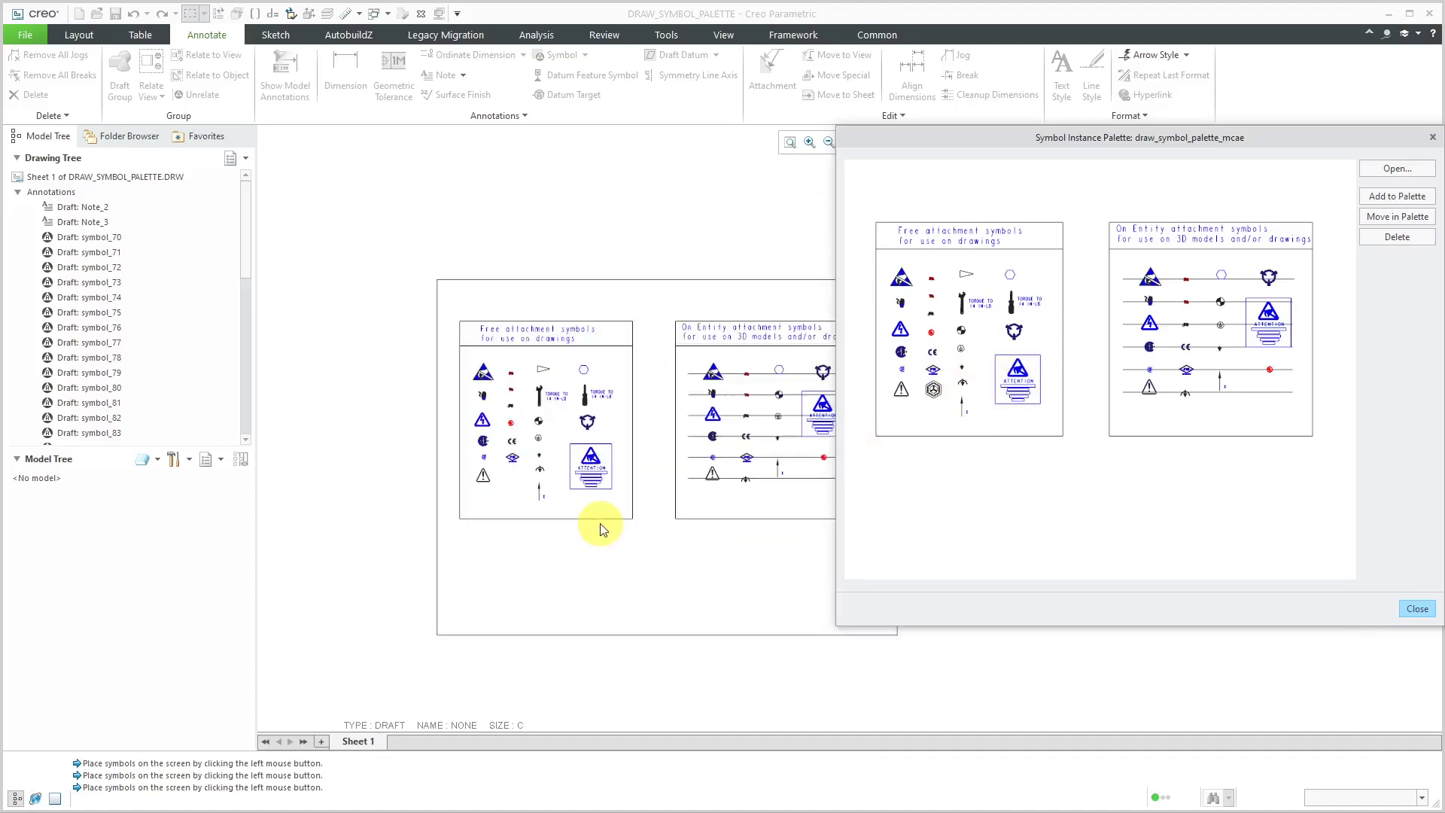